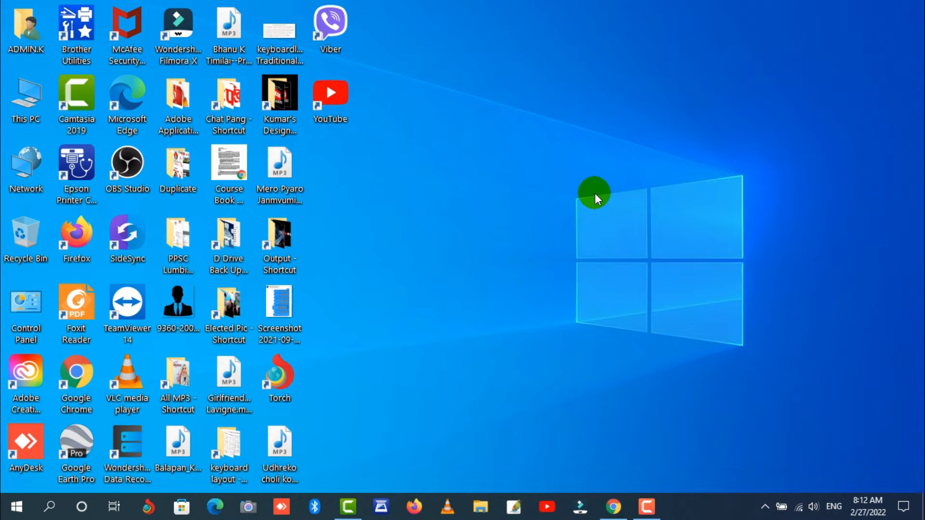
Refresh the desktop and show the Wi-Fi list, outlining the connected POR network.
{"action": "right_click", "coordinate": [527, 197]}
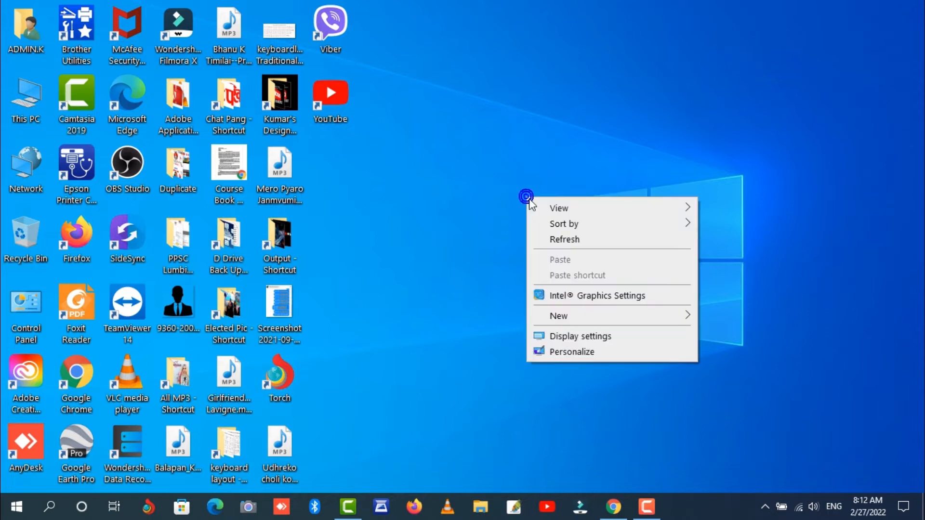
{"action": "left_click", "coordinate": [580, 237]}
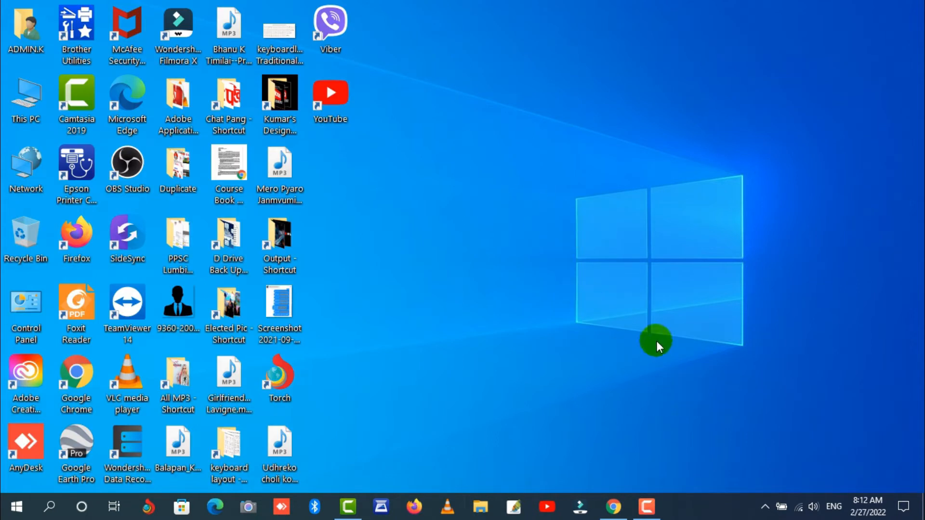
{"action": "left_click", "coordinate": [798, 511]}
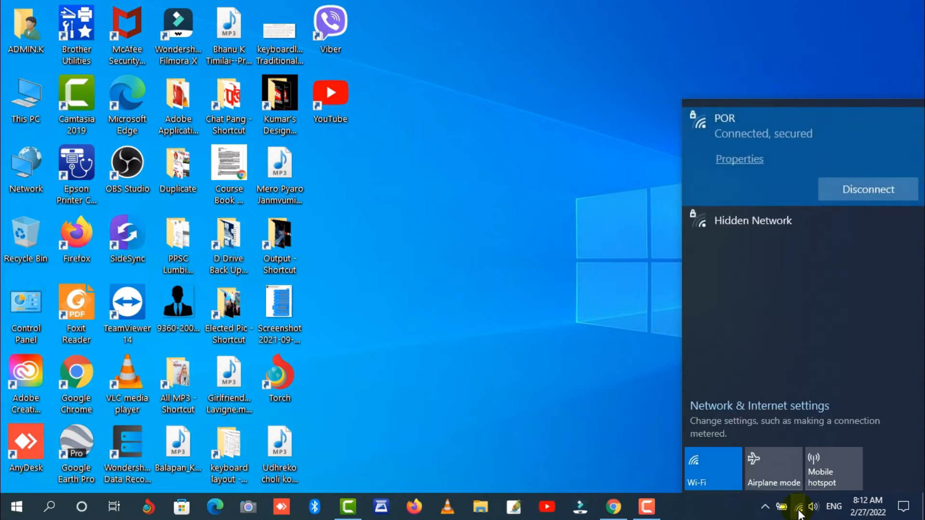
{"action": "left_click", "coordinate": [798, 511]}
{"action": "left_click", "coordinate": [797, 510]}
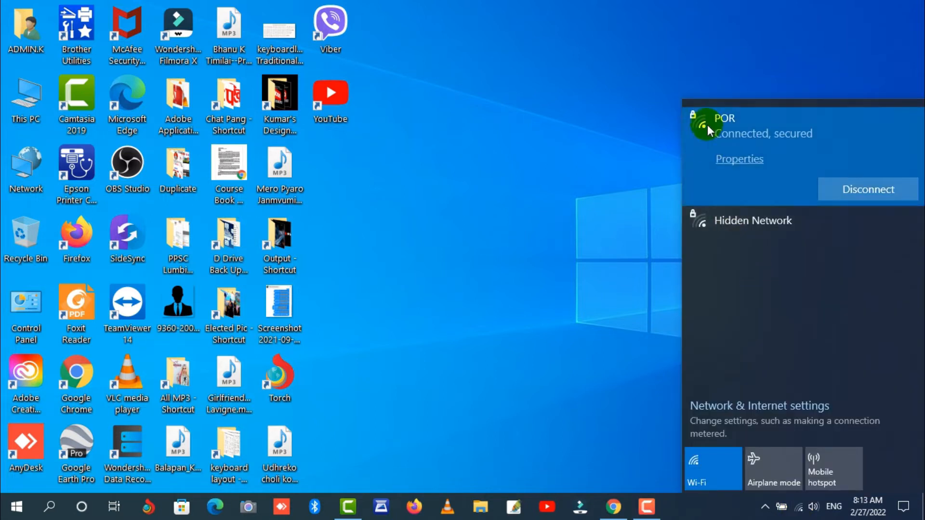
{"action": "key", "text": "ctrl+shift+d"}
{"action": "mouse_move", "coordinate": [676, 102]}
{"action": "left_mouse_down"}
{"action": "mouse_move", "coordinate": [776, 191]}
{"action": "mouse_move", "coordinate": [827, 185]}
{"action": "left_mouse_up"}
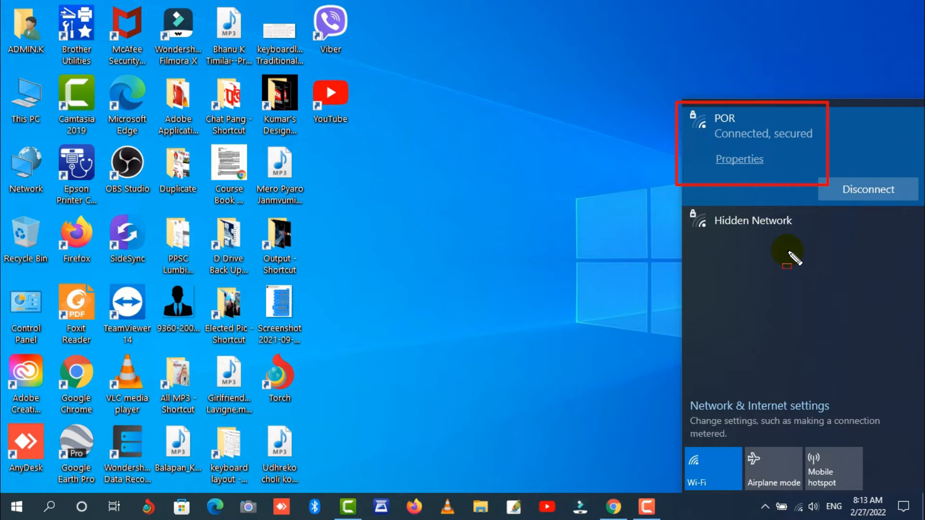
{"action": "key", "text": "Escape"}
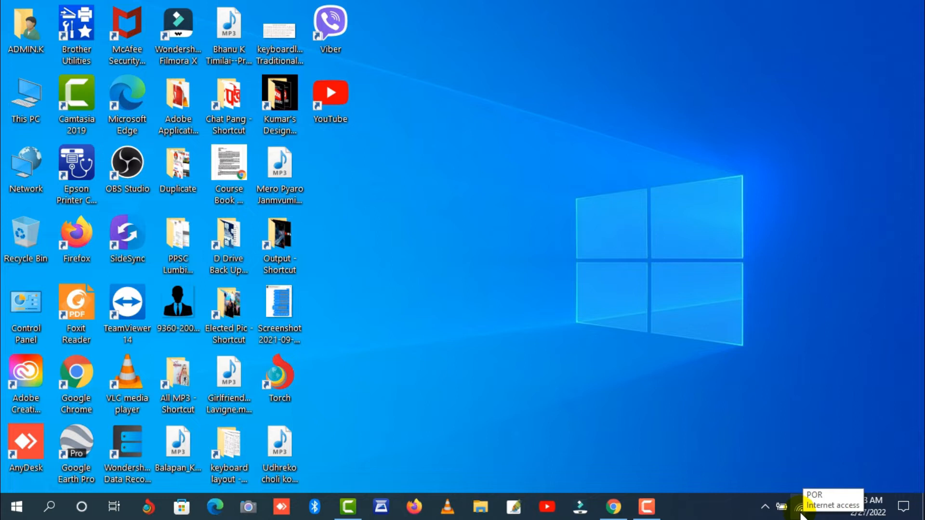
Refresh the desktop, open a new Chrome tab, then minimize Chrome.
{"action": "right_click", "coordinate": [501, 202]}
{"action": "left_click", "coordinate": [533, 248]}
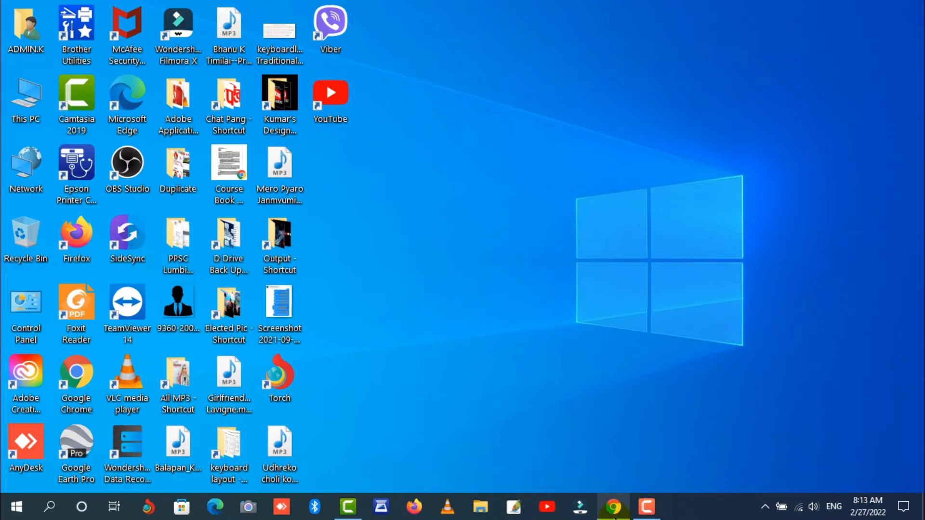
{"action": "left_click", "coordinate": [613, 507]}
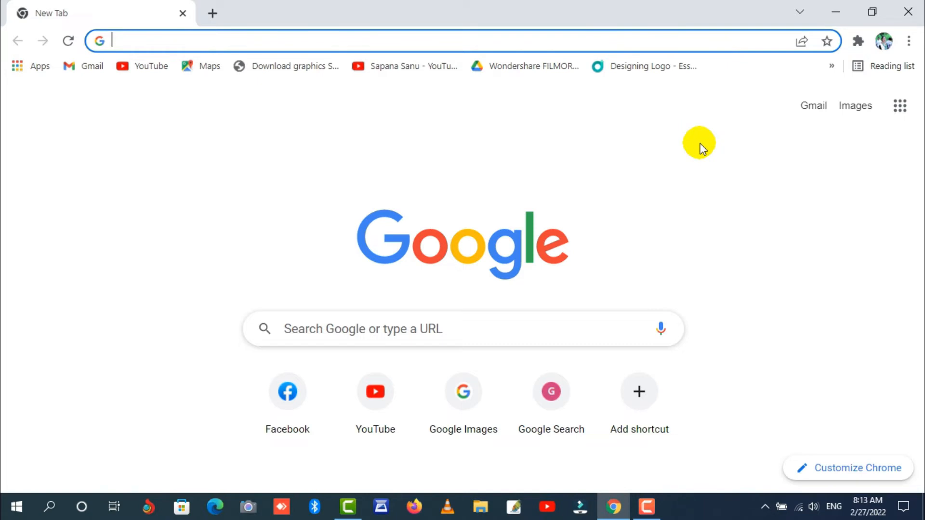
{"action": "left_click", "coordinate": [833, 10]}
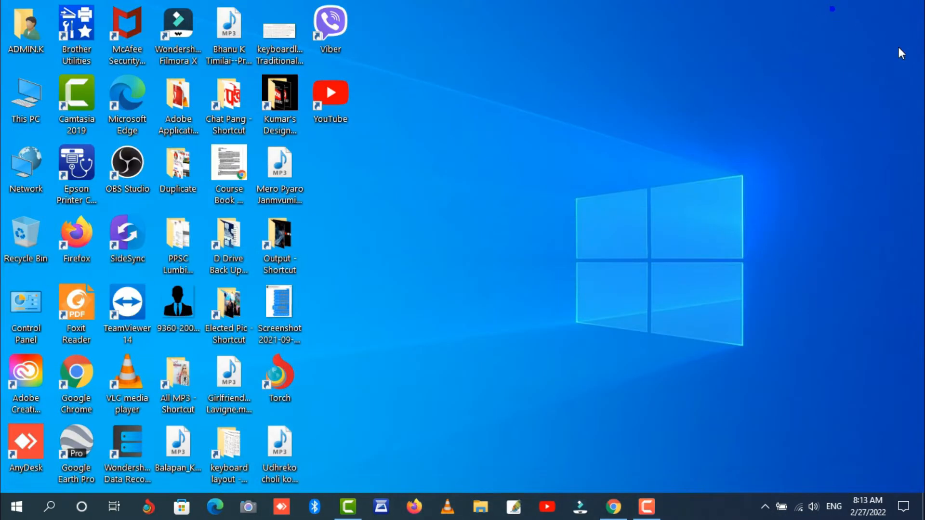
Refresh the desktop three more times.
{"action": "right_click", "coordinate": [684, 100]}
{"action": "left_click", "coordinate": [728, 138]}
{"action": "right_click", "coordinate": [502, 243]}
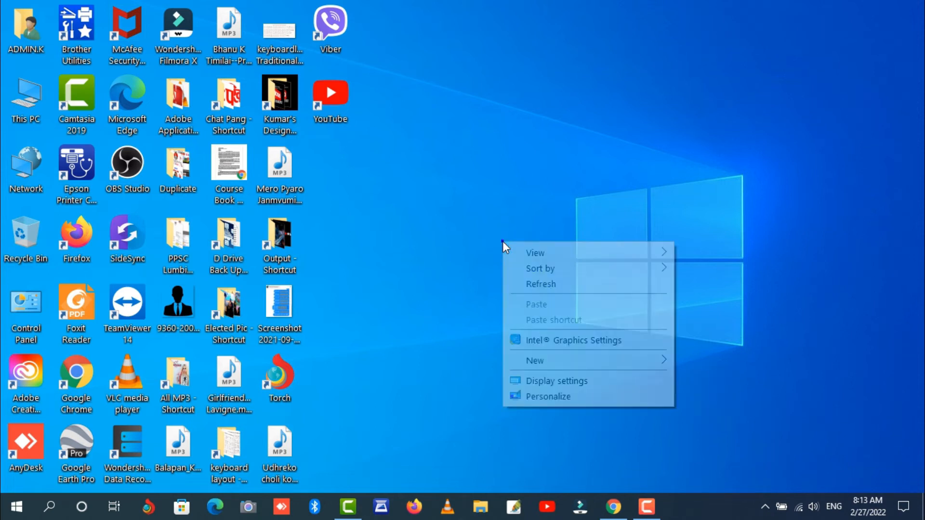
{"action": "left_click", "coordinate": [535, 285]}
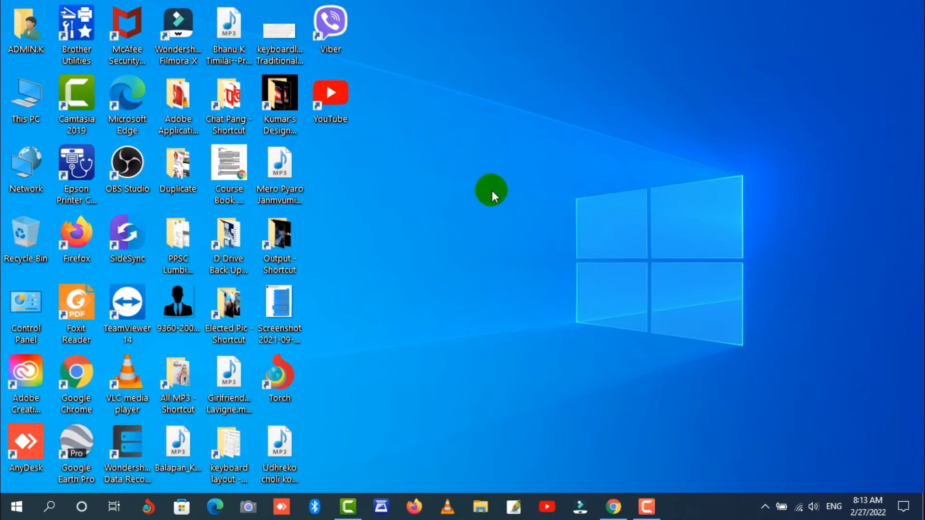
{"action": "right_click", "coordinate": [540, 219]}
{"action": "left_click", "coordinate": [567, 258]}
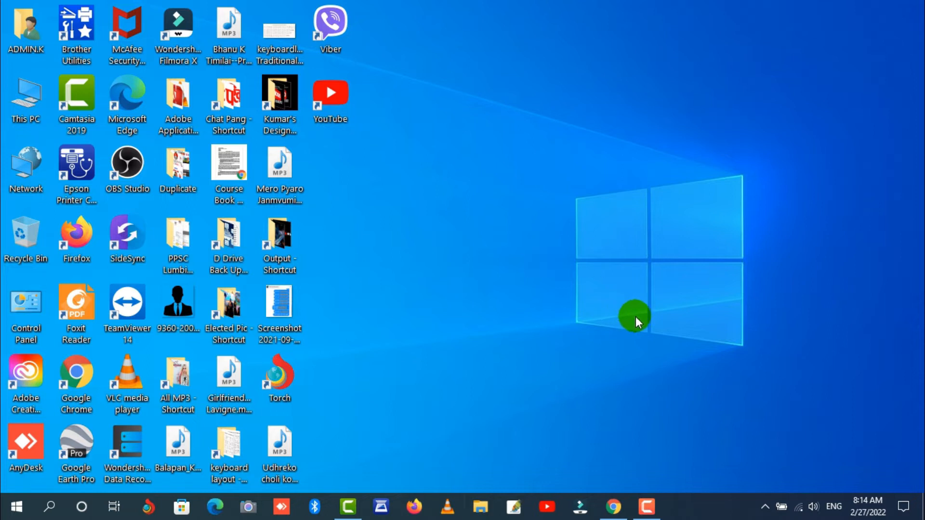
Open the Properties of the connected POR network from the Wi-Fi tray list.
{"action": "left_click", "coordinate": [798, 513]}
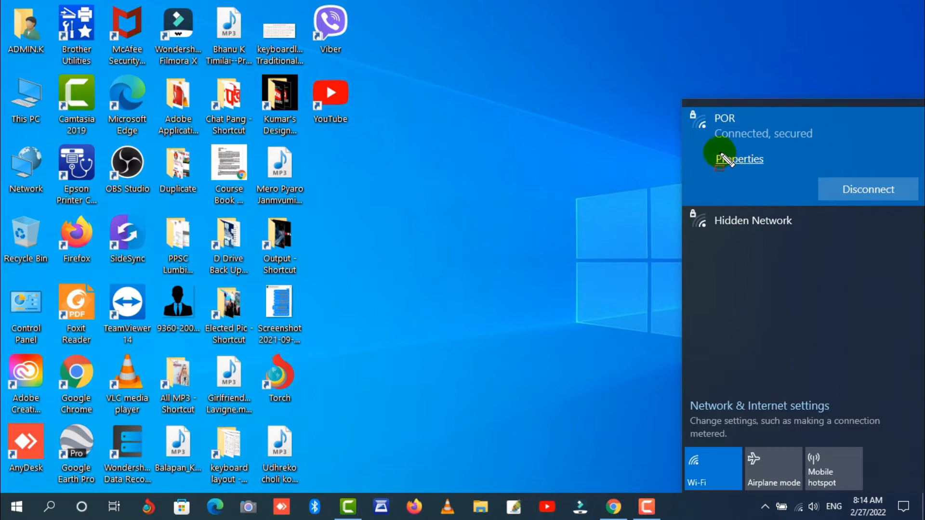
{"action": "left_click_drag", "start_coordinate": [707, 147], "coordinate": [793, 189]}
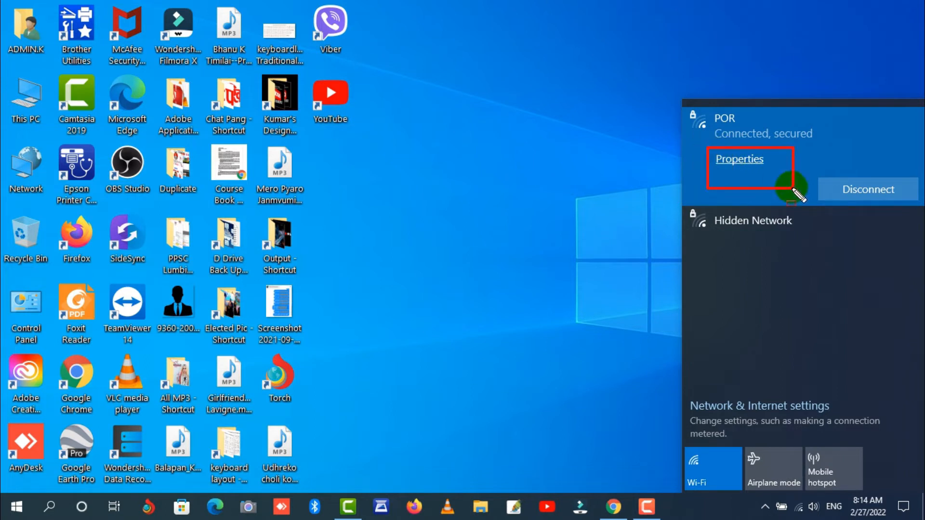
{"action": "key", "text": "Escape"}
{"action": "left_click", "coordinate": [799, 505]}
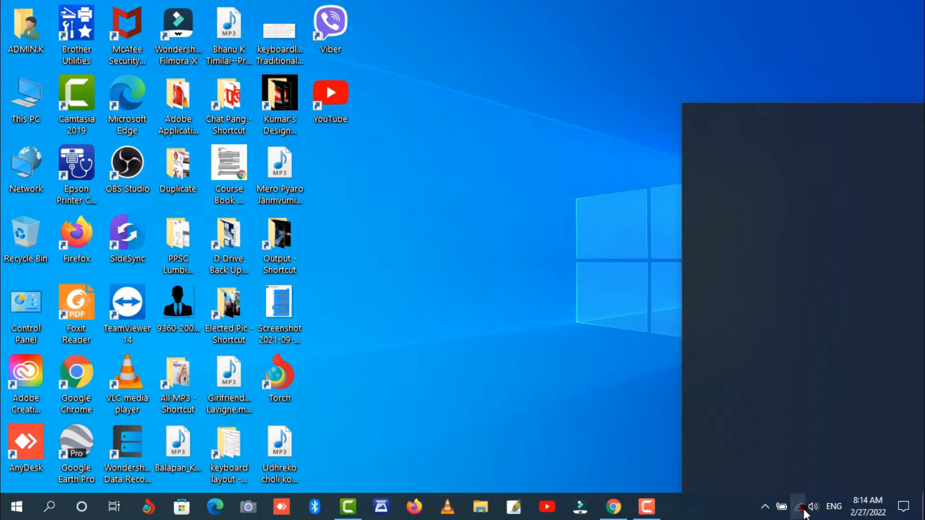
{"action": "left_click", "coordinate": [728, 164]}
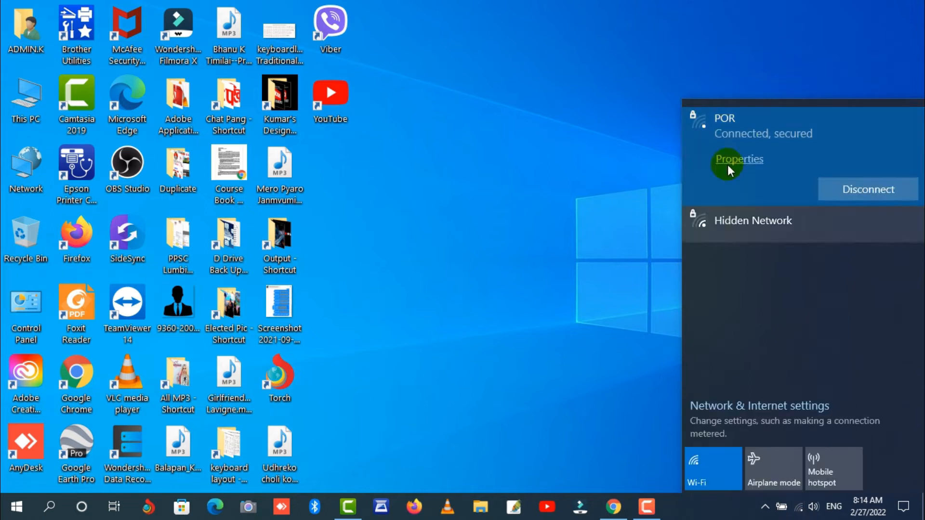
{"action": "left_click", "coordinate": [728, 162]}
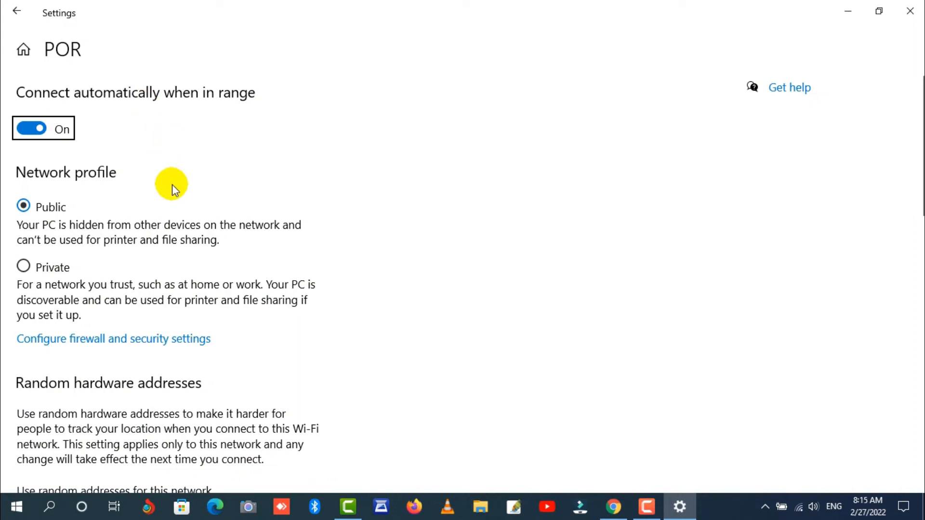
Scroll to the POR network's Automatic (DHCP) IP settings, then down to its Properties details.
{"action": "scroll", "coordinate": [339, 232], "scroll_direction": "down", "scroll_amount": 10}
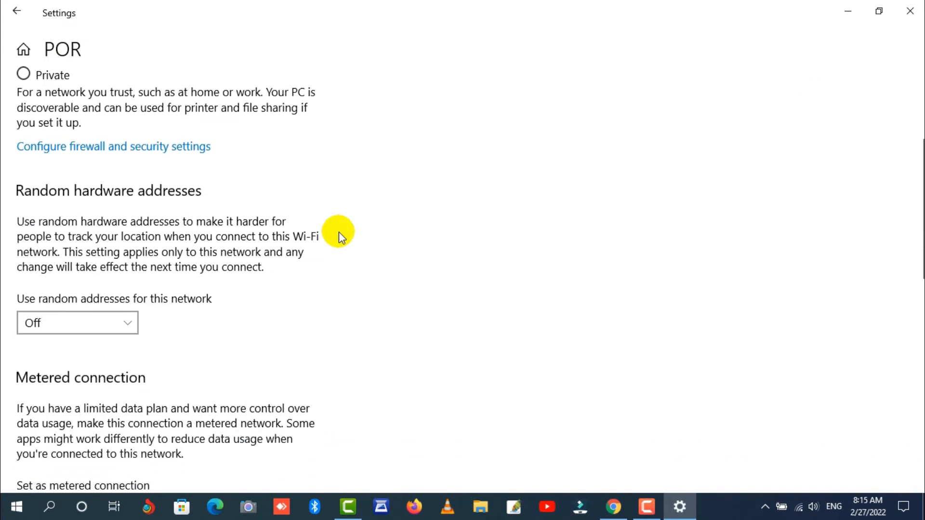
{"action": "scroll", "coordinate": [339, 232], "scroll_direction": "down", "scroll_amount": 4}
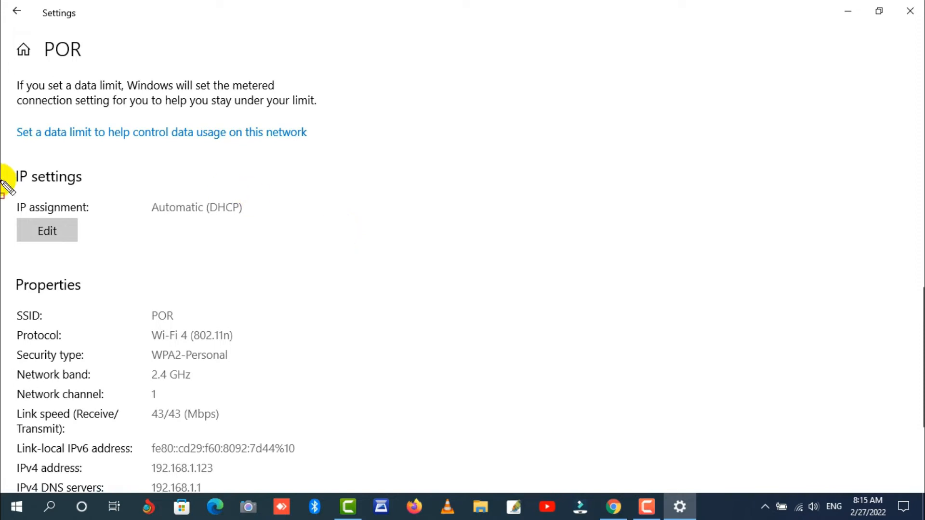
{"action": "mouse_move", "coordinate": [3, 158]}
{"action": "left_mouse_down"}
{"action": "mouse_move", "coordinate": [263, 275]}
{"action": "mouse_move", "coordinate": [281, 264]}
{"action": "left_mouse_up"}
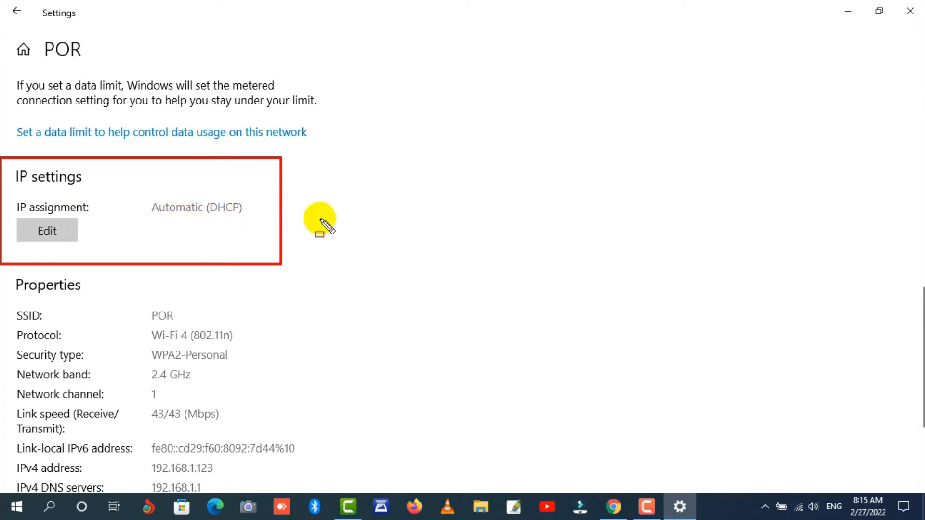
{"action": "key", "text": "Escape"}
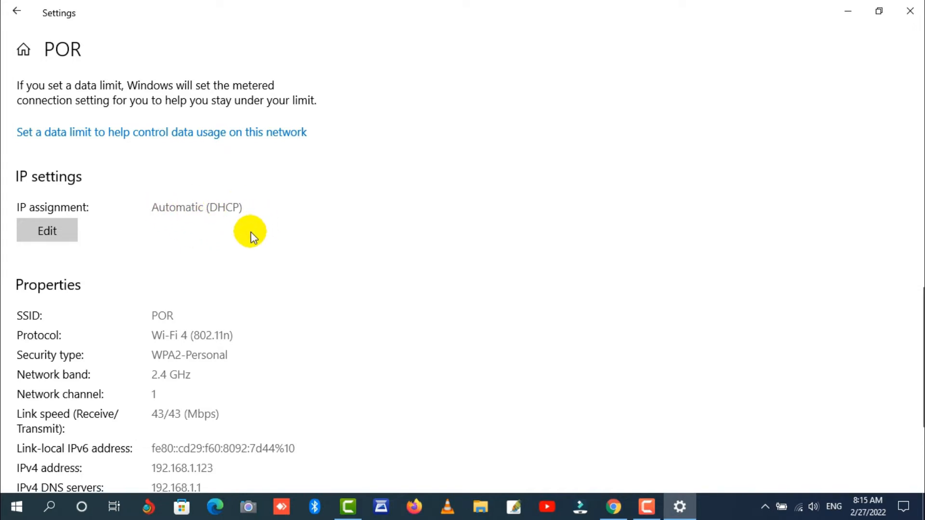
{"action": "scroll", "coordinate": [250, 232], "scroll_direction": "down", "scroll_amount": 2}
{"action": "scroll", "coordinate": [250, 232], "scroll_direction": "down", "scroll_amount": 3}
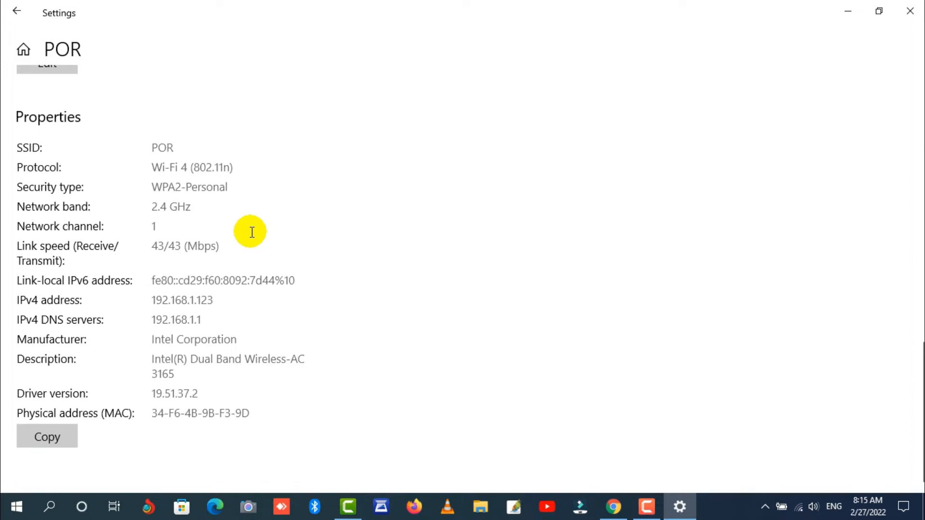
{"action": "mouse_move", "coordinate": [3, 135]}
{"action": "left_mouse_down"}
{"action": "mouse_move", "coordinate": [25, 157]}
{"action": "mouse_move", "coordinate": [58, 159]}
{"action": "left_mouse_up"}
{"action": "mouse_move", "coordinate": [138, 122]}
{"action": "left_mouse_down"}
{"action": "mouse_move", "coordinate": [165, 165]}
{"action": "mouse_move", "coordinate": [217, 165]}
{"action": "mouse_move", "coordinate": [201, 152]}
{"action": "left_mouse_up"}
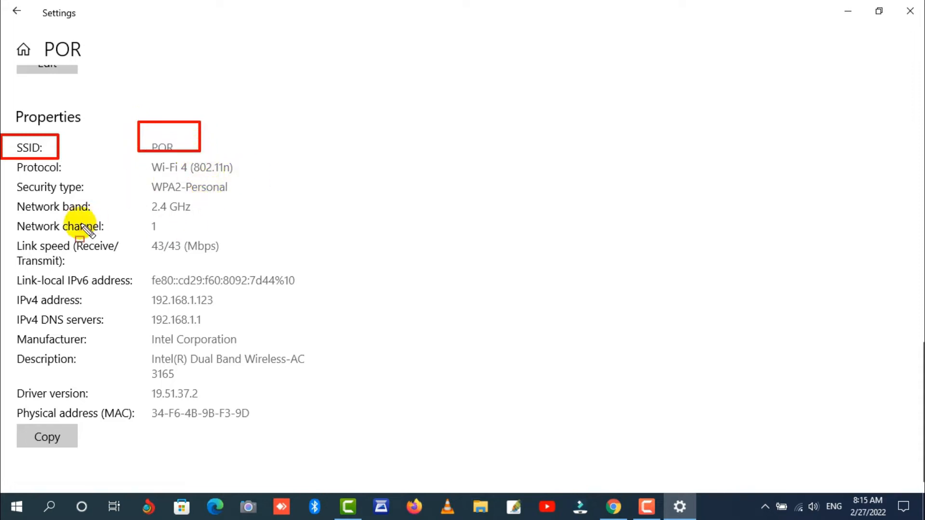
{"action": "mouse_move", "coordinate": [145, 171]}
{"action": "left_mouse_down"}
{"action": "mouse_move", "coordinate": [248, 222]}
{"action": "mouse_move", "coordinate": [256, 210]}
{"action": "left_mouse_up"}
{"action": "mouse_move", "coordinate": [144, 231]}
{"action": "left_mouse_down"}
{"action": "mouse_move", "coordinate": [157, 256]}
{"action": "mouse_move", "coordinate": [237, 266]}
{"action": "left_mouse_up"}
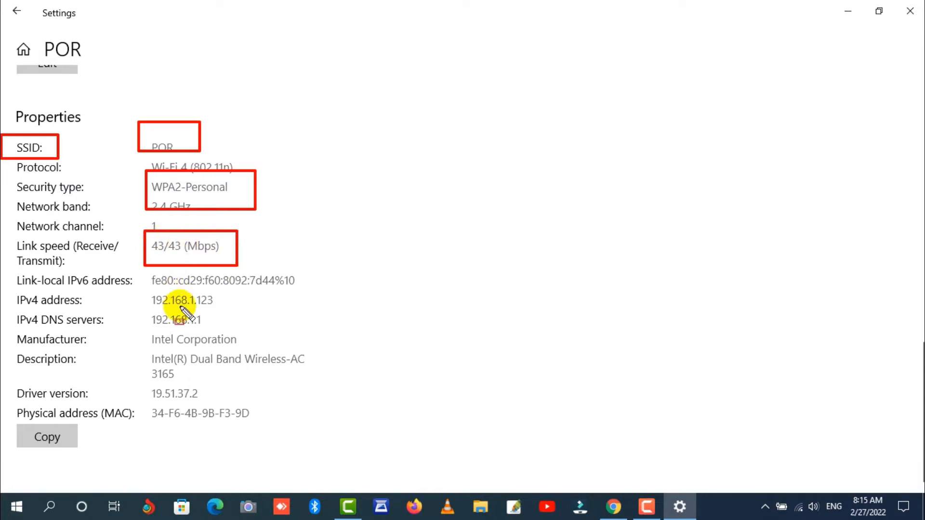
{"action": "key", "text": "Escape"}
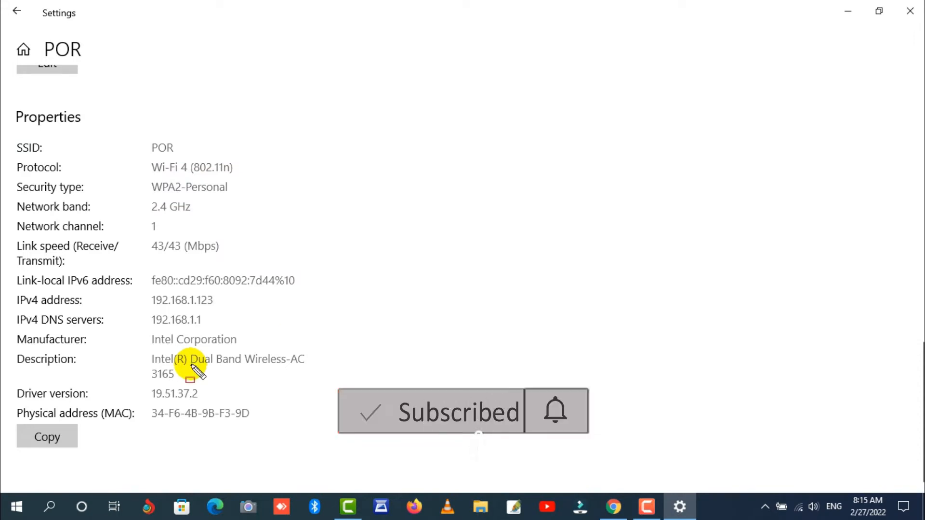
{"action": "mouse_move", "coordinate": [8, 290]}
{"action": "left_mouse_down"}
{"action": "mouse_move", "coordinate": [78, 320]}
{"action": "mouse_move", "coordinate": [264, 334]}
{"action": "left_mouse_up"}
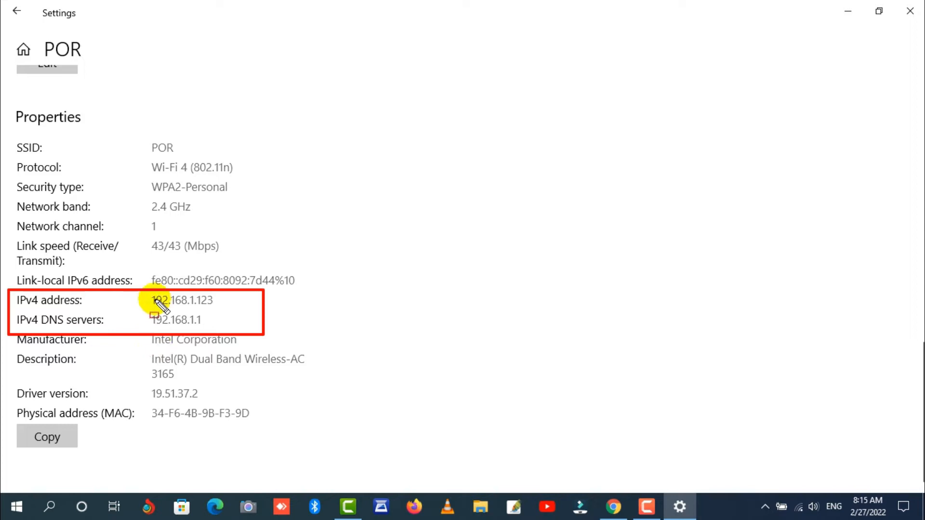
{"action": "mouse_move", "coordinate": [145, 284]}
{"action": "left_mouse_down"}
{"action": "mouse_move", "coordinate": [146, 298]}
{"action": "mouse_move", "coordinate": [183, 314]}
{"action": "mouse_move", "coordinate": [229, 309]}
{"action": "left_mouse_up"}
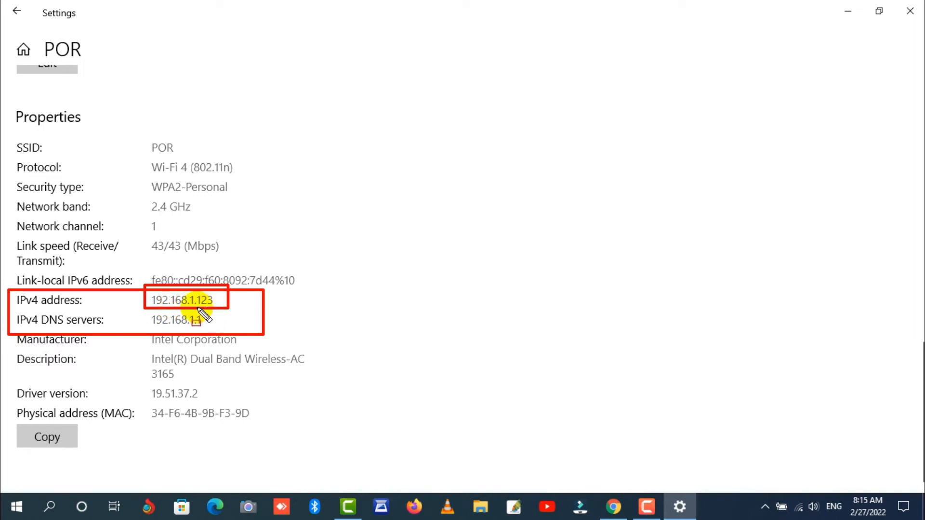
{"action": "left_click_drag", "start_coordinate": [188, 293], "coordinate": [218, 309]}
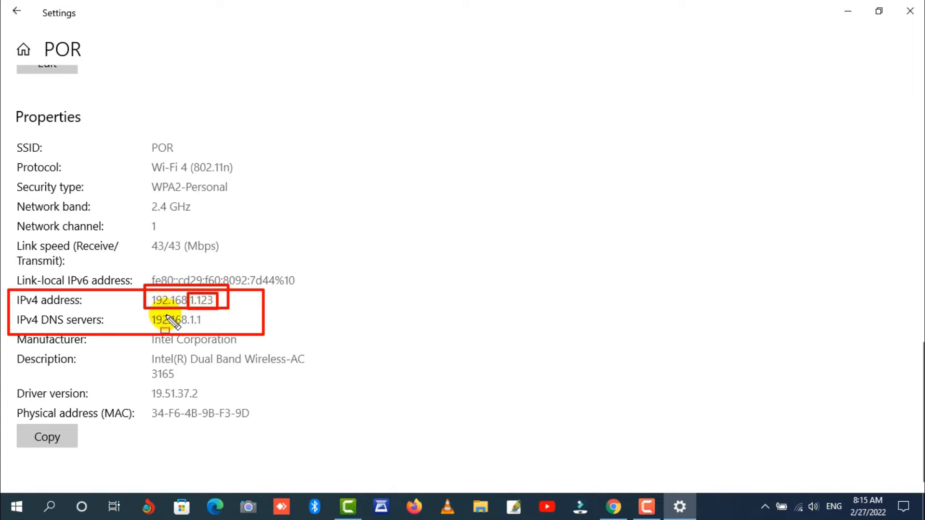
{"action": "key", "text": "Escape"}
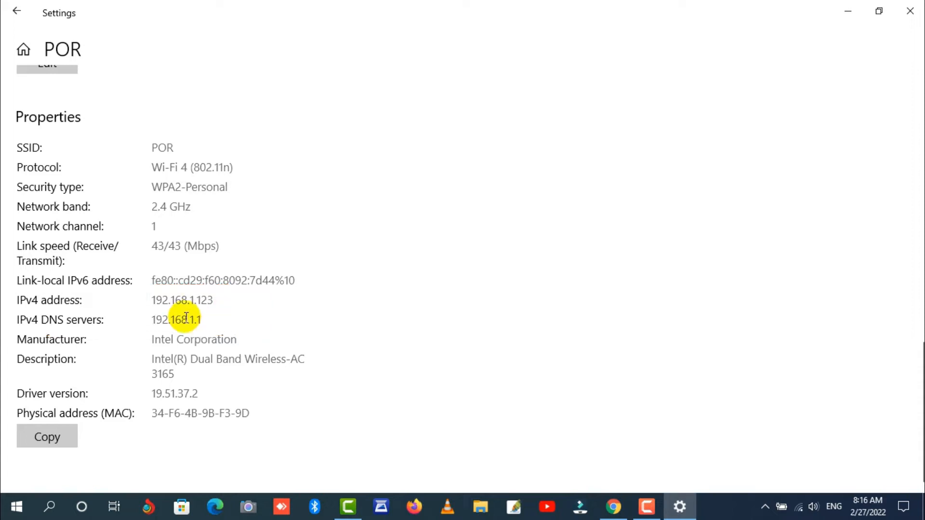
{"action": "key", "text": "ctrl+2"}
{"action": "left_click_drag", "start_coordinate": [143, 290], "coordinate": [222, 308]}
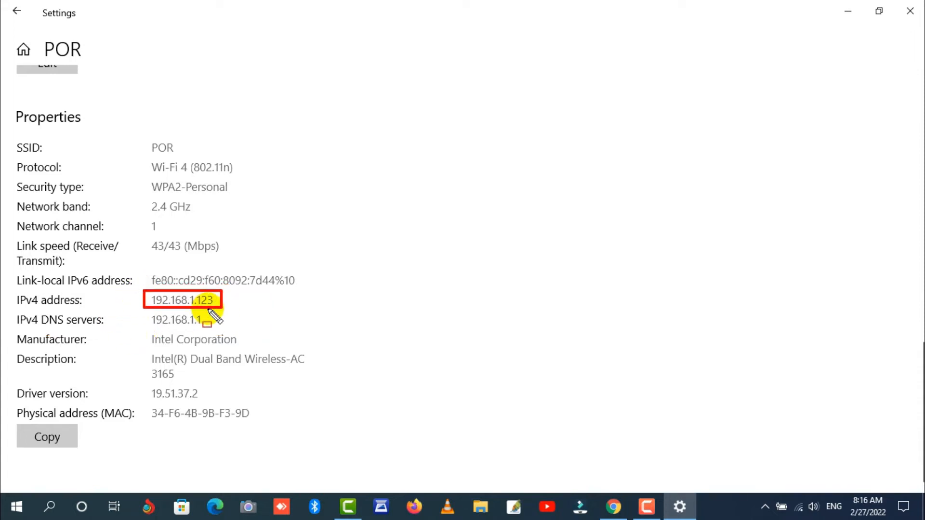
{"action": "key", "text": "Escape"}
{"action": "key", "text": "ctrl+shift+d"}
{"action": "left_click_drag", "start_coordinate": [140, 310], "coordinate": [218, 332]}
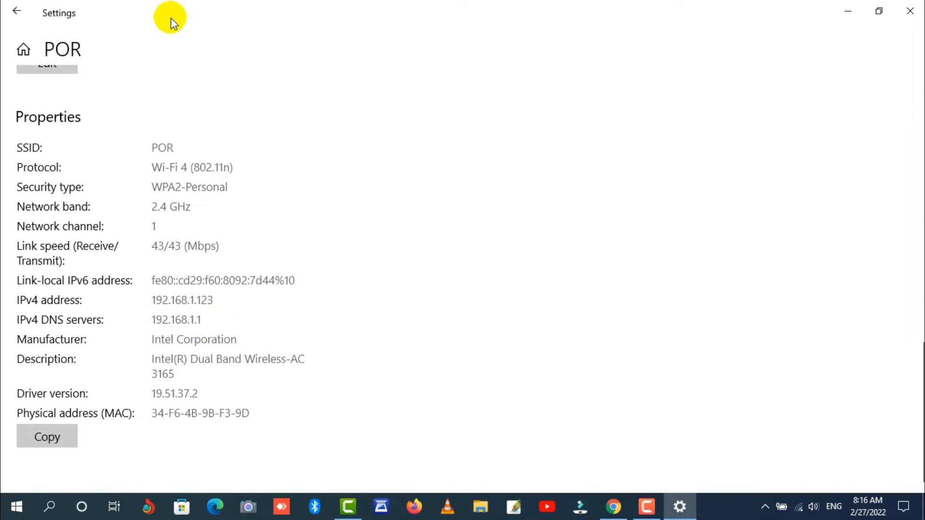
Close the Settings window and refresh the desktop twice.
{"action": "left_click", "coordinate": [911, 17]}
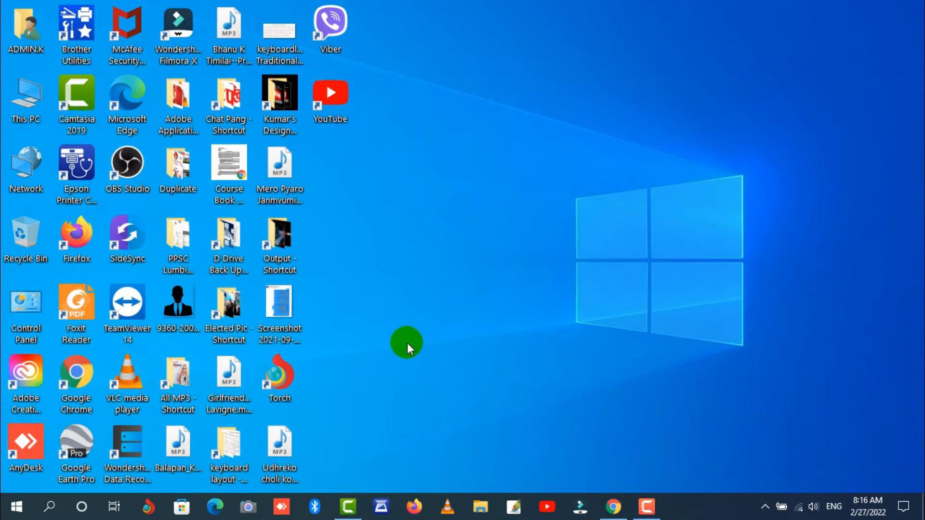
{"action": "right_click", "coordinate": [426, 249]}
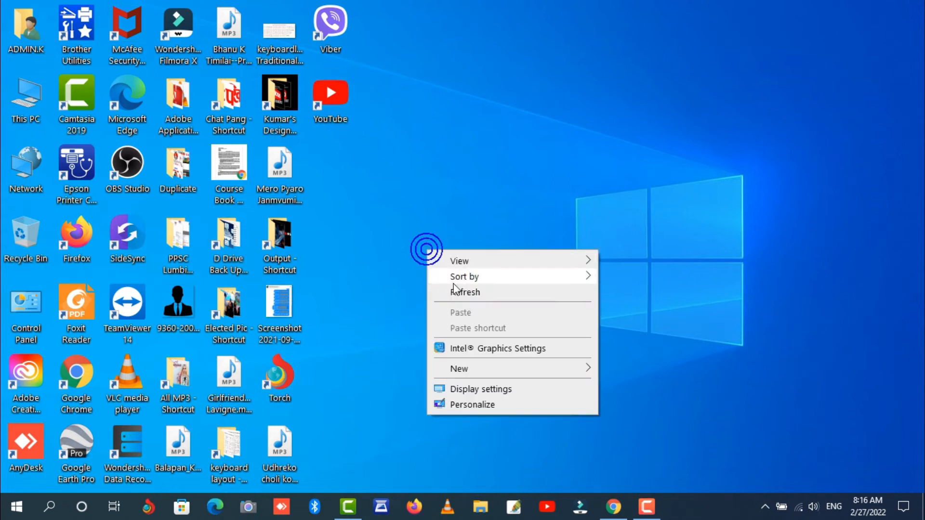
{"action": "left_click", "coordinate": [456, 291]}
{"action": "right_click", "coordinate": [412, 206]}
{"action": "left_click", "coordinate": [451, 249]}
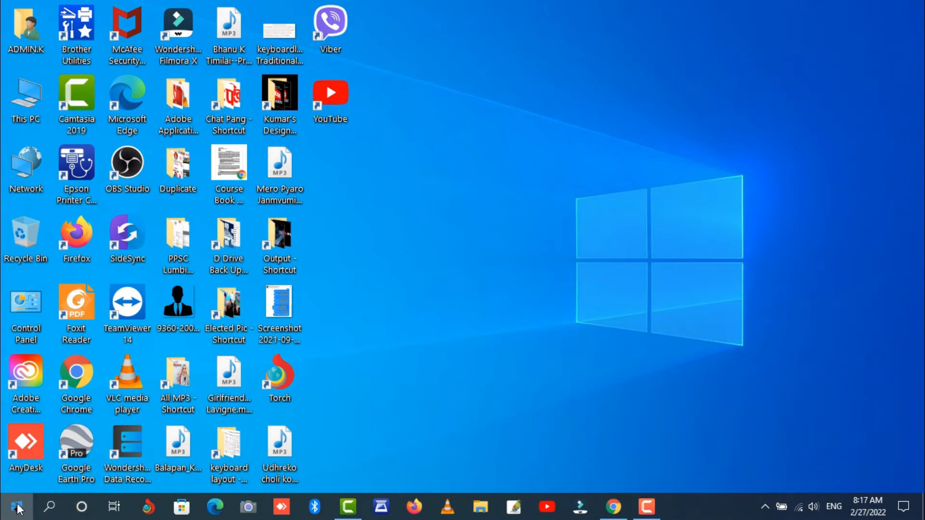
Launch Command Prompt from the Start menu's Windows System group, then close it.
{"action": "left_click", "coordinate": [18, 508]}
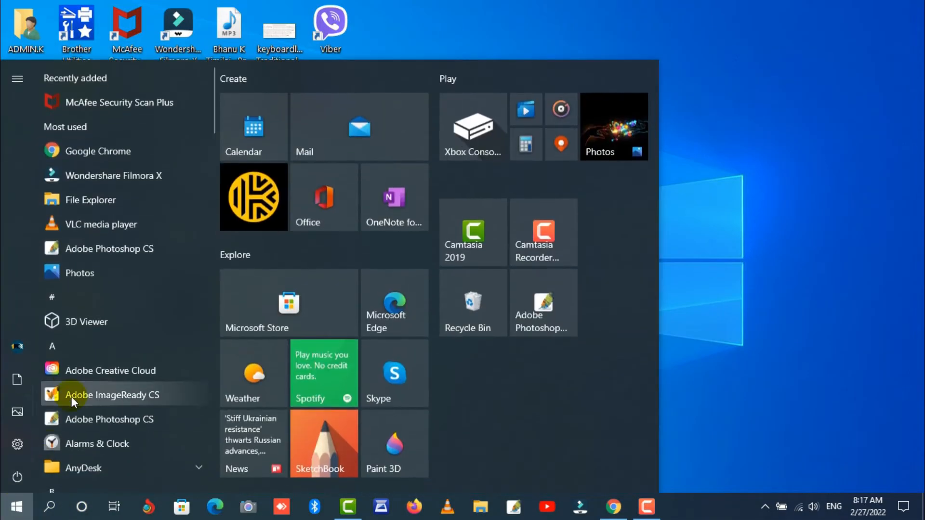
{"action": "scroll", "coordinate": [137, 279], "scroll_direction": "down", "scroll_amount": 5}
{"action": "scroll", "coordinate": [143, 334], "scroll_direction": "down", "scroll_amount": 15}
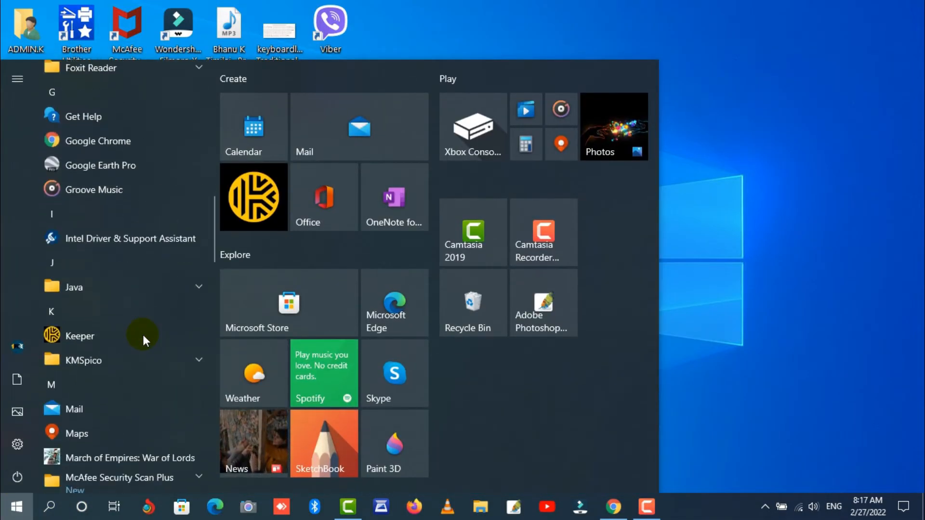
{"action": "scroll", "coordinate": [143, 334], "scroll_direction": "down", "scroll_amount": 15}
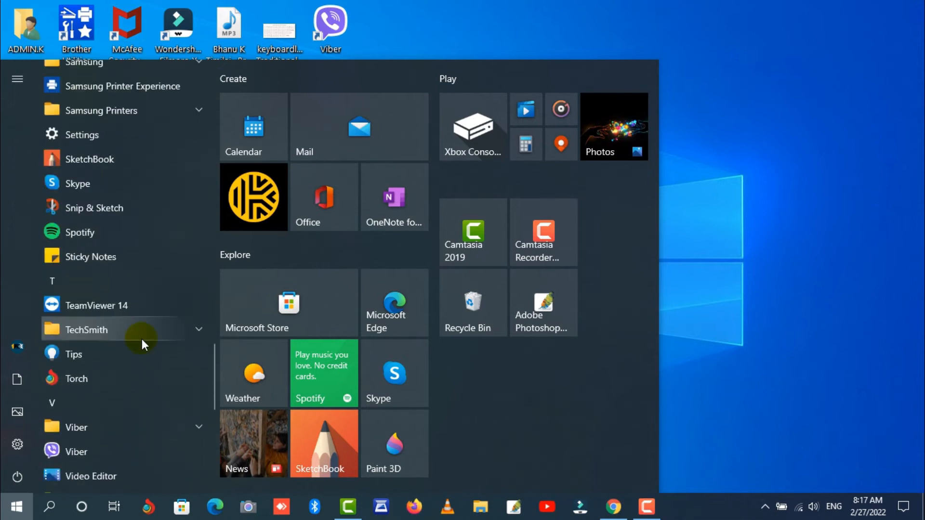
{"action": "scroll", "coordinate": [112, 411], "scroll_direction": "down", "scroll_amount": 3}
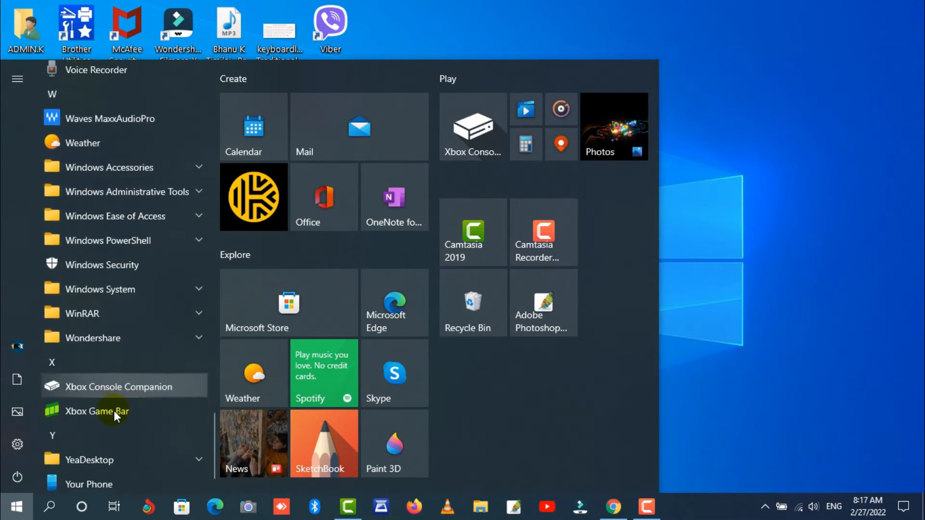
{"action": "left_click", "coordinate": [195, 288]}
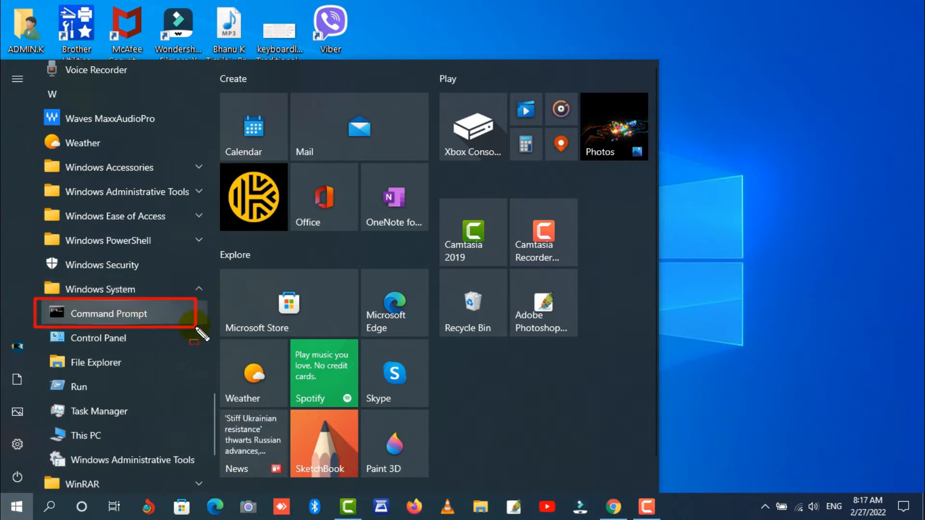
{"action": "left_click", "coordinate": [109, 313]}
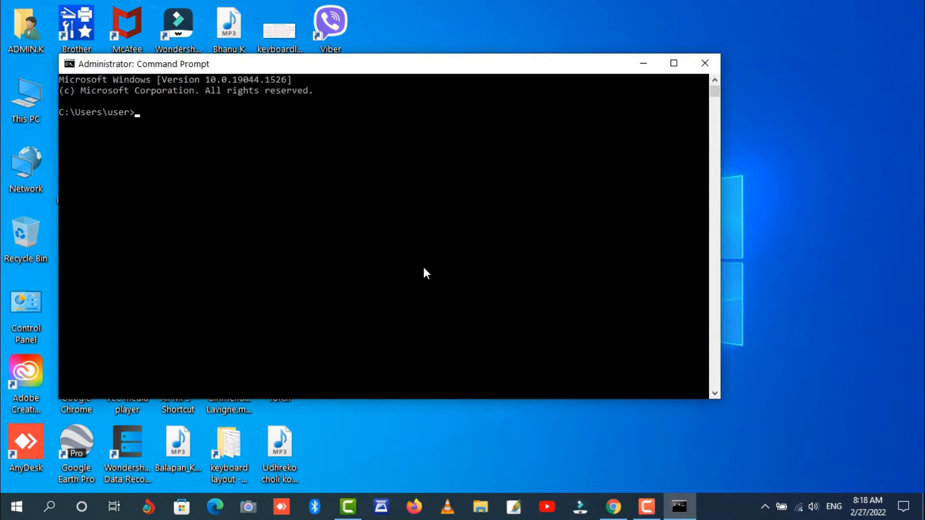
{"action": "left_click", "coordinate": [704, 63]}
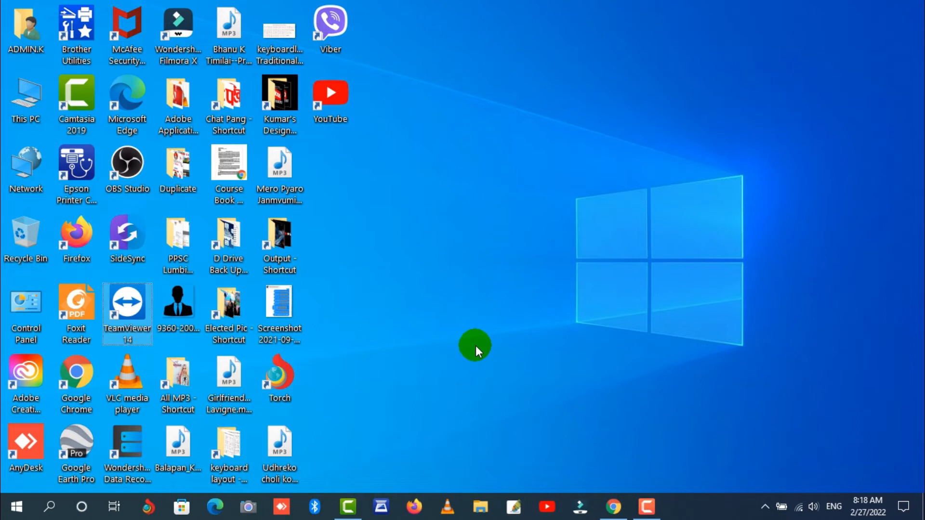
Run cmd from the Win+R Run box to open an administrator Command Prompt.
{"action": "key", "text": "super+r"}
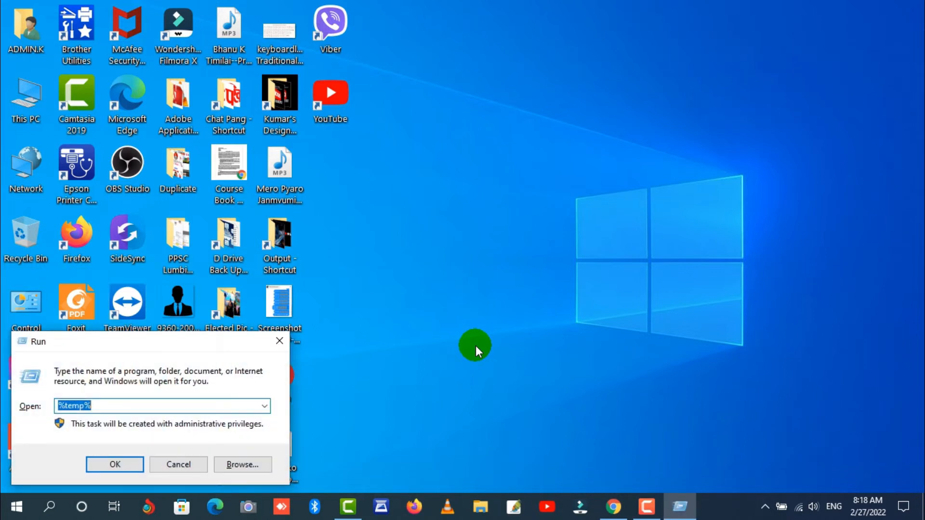
{"action": "type", "text": "cmd"}
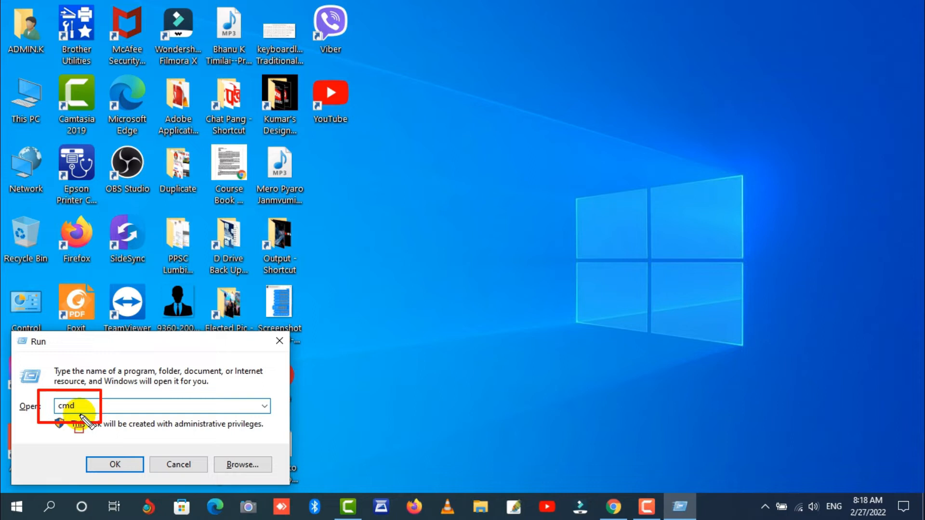
{"action": "left_click", "coordinate": [126, 471]}
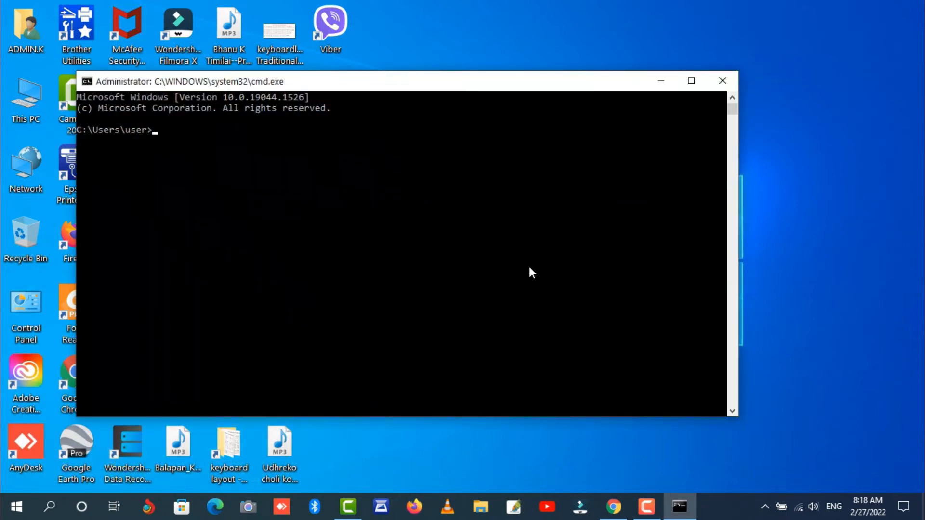
Maximize the console and enter ipconfig at the C:\Users\user prompt.
{"action": "left_click", "coordinate": [691, 81]}
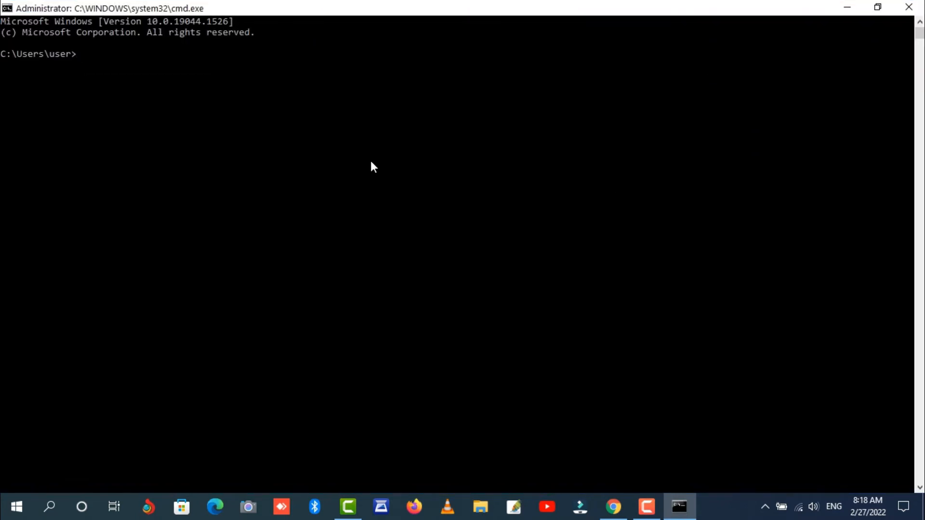
{"action": "type", "text": "ipconfi"}
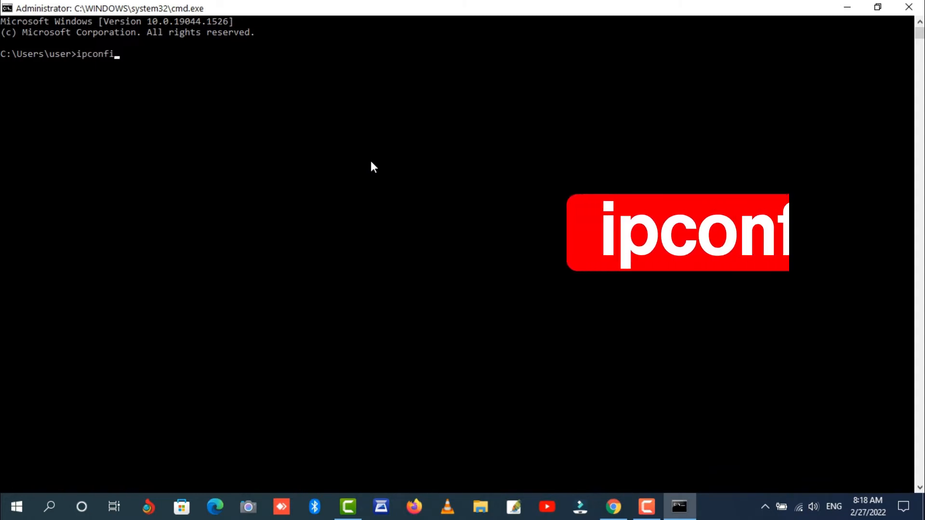
{"action": "type", "text": "g"}
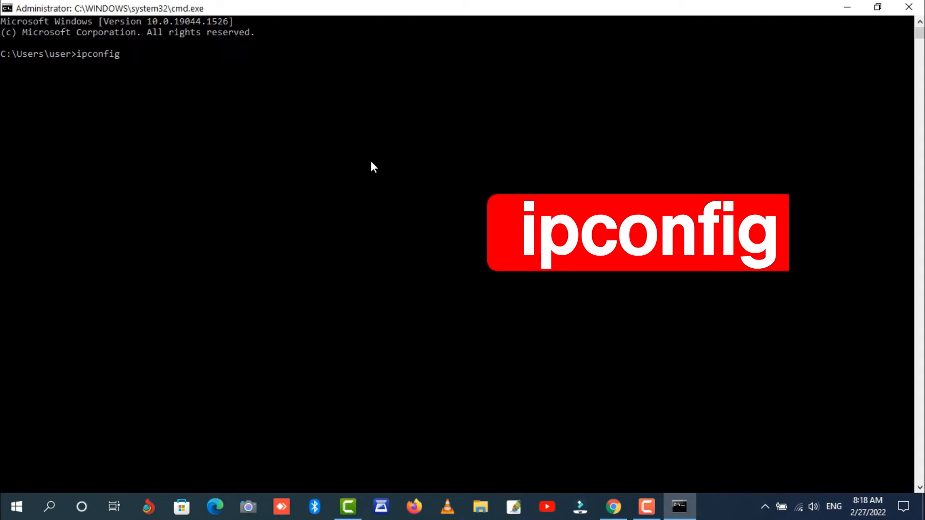
{"action": "key", "text": "Return"}
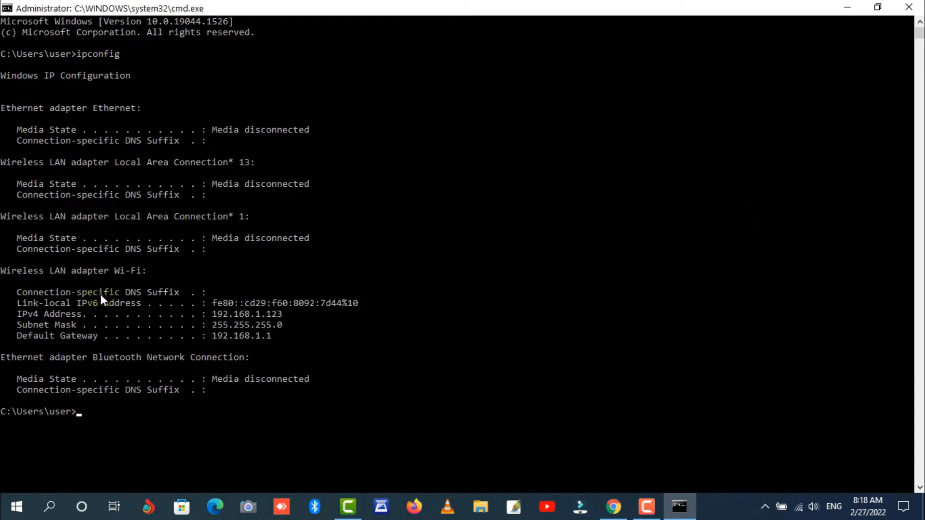
{"action": "left_click_drag", "start_coordinate": [1, 259], "coordinate": [178, 292]}
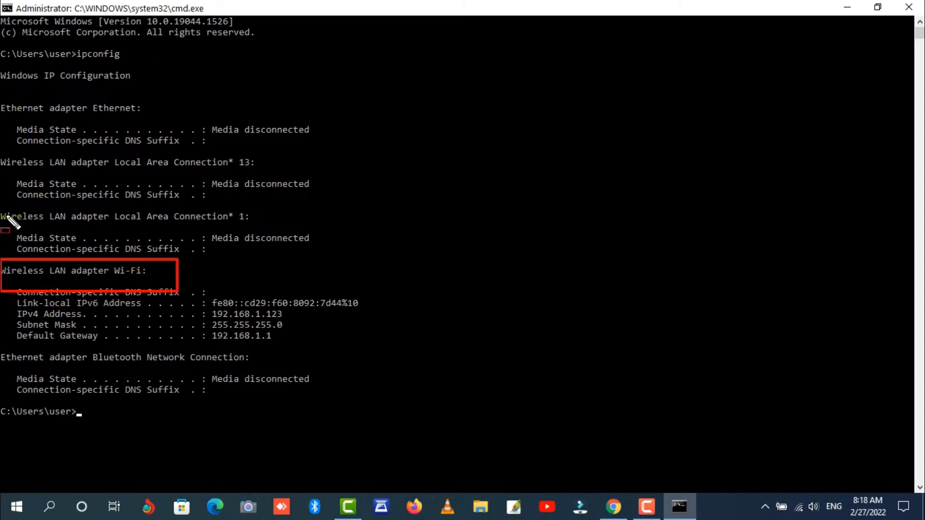
{"action": "mouse_move", "coordinate": [2, 99]}
{"action": "left_mouse_down"}
{"action": "mouse_move", "coordinate": [77, 124]}
{"action": "mouse_move", "coordinate": [179, 126]}
{"action": "mouse_move", "coordinate": [159, 124]}
{"action": "left_mouse_up"}
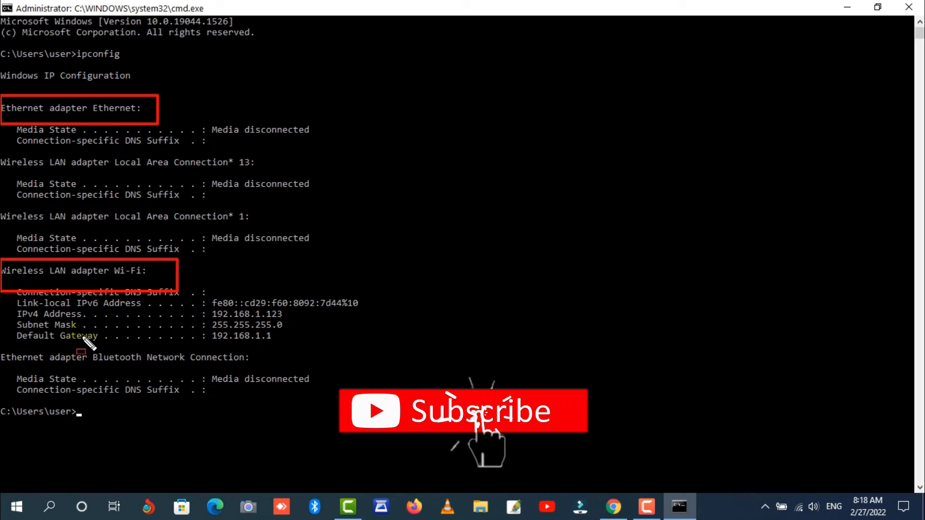
{"action": "left_click_drag", "start_coordinate": [781, 493], "coordinate": [810, 519]}
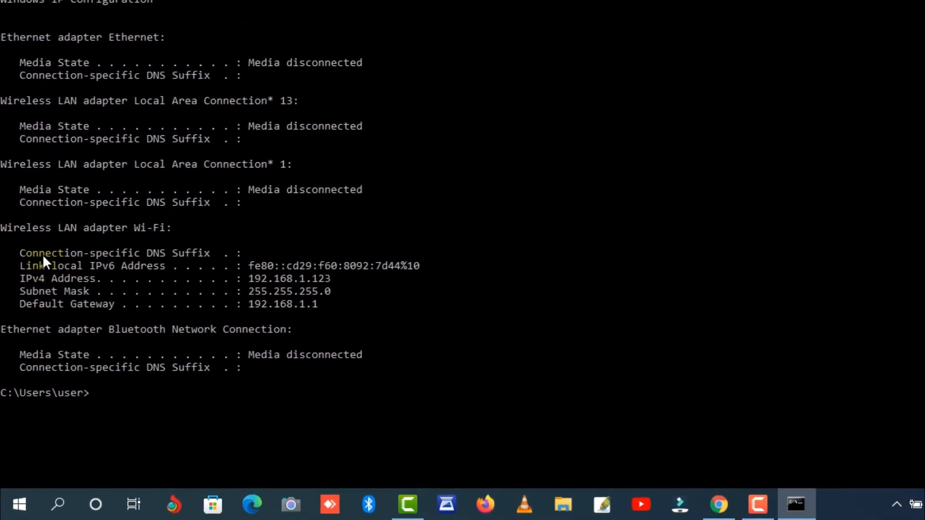
{"action": "key", "text": "ctrl+shift+d"}
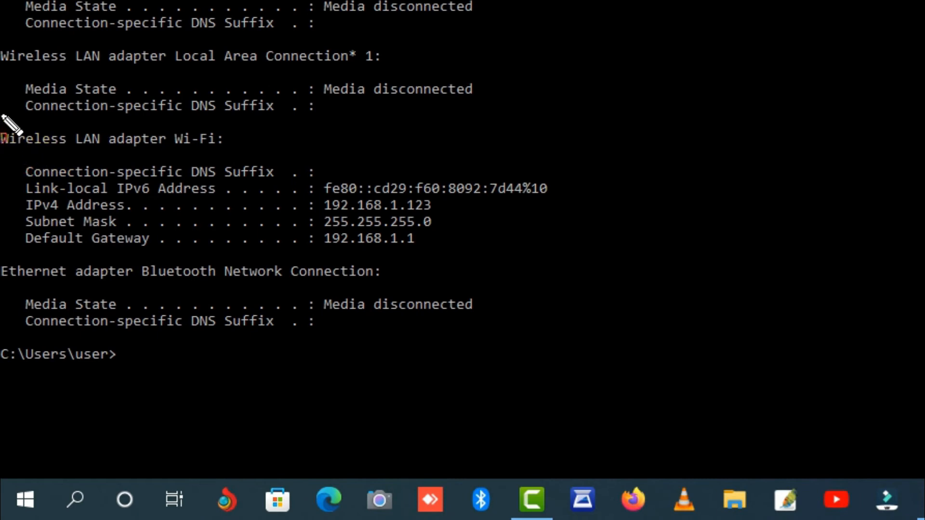
{"action": "left_click_drag", "start_coordinate": [1, 149], "coordinate": [95, 178]}
{"action": "mouse_move", "coordinate": [104, 146]}
{"action": "left_mouse_down"}
{"action": "mouse_move", "coordinate": [267, 161]}
{"action": "mouse_move", "coordinate": [252, 158]}
{"action": "left_mouse_up"}
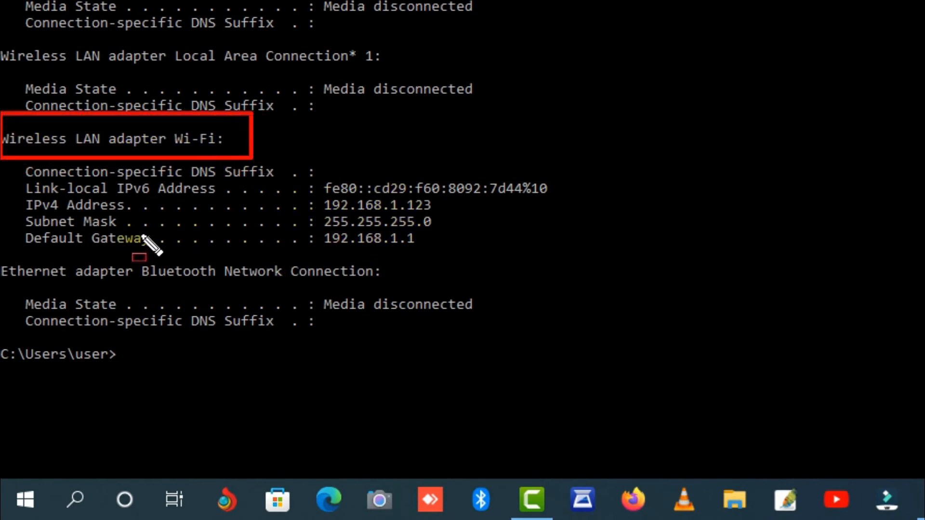
{"action": "mouse_move", "coordinate": [313, 193]}
{"action": "left_mouse_down"}
{"action": "mouse_move", "coordinate": [314, 216]}
{"action": "mouse_move", "coordinate": [411, 285]}
{"action": "mouse_move", "coordinate": [437, 263]}
{"action": "left_mouse_up"}
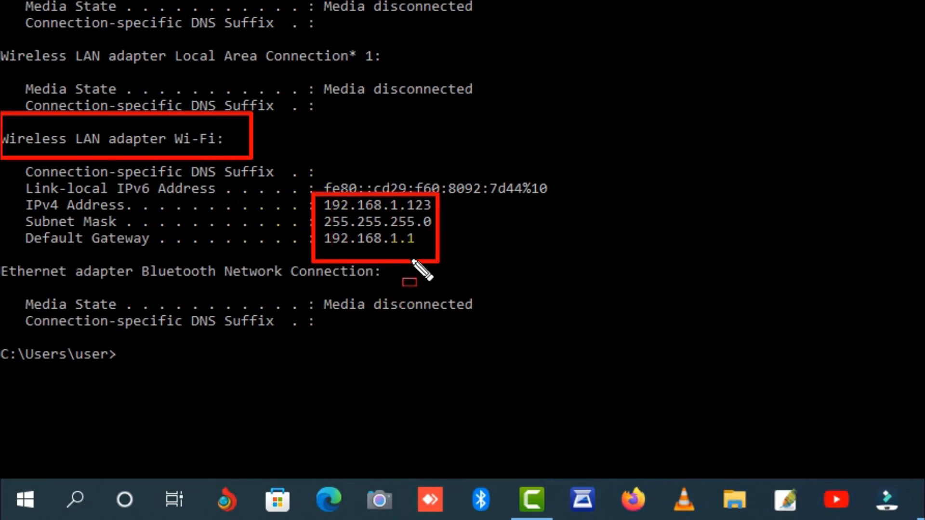
{"action": "mouse_move", "coordinate": [12, 187]}
{"action": "left_mouse_down"}
{"action": "mouse_move", "coordinate": [53, 214]}
{"action": "mouse_move", "coordinate": [146, 217]}
{"action": "left_mouse_up"}
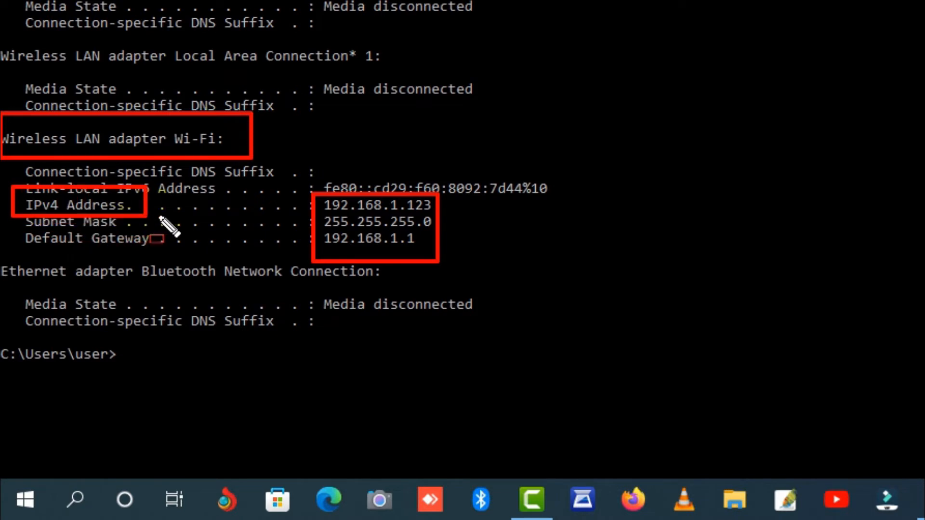
{"action": "mouse_move", "coordinate": [316, 195]}
{"action": "left_mouse_down"}
{"action": "mouse_move", "coordinate": [496, 223]}
{"action": "mouse_move", "coordinate": [442, 213]}
{"action": "left_mouse_up"}
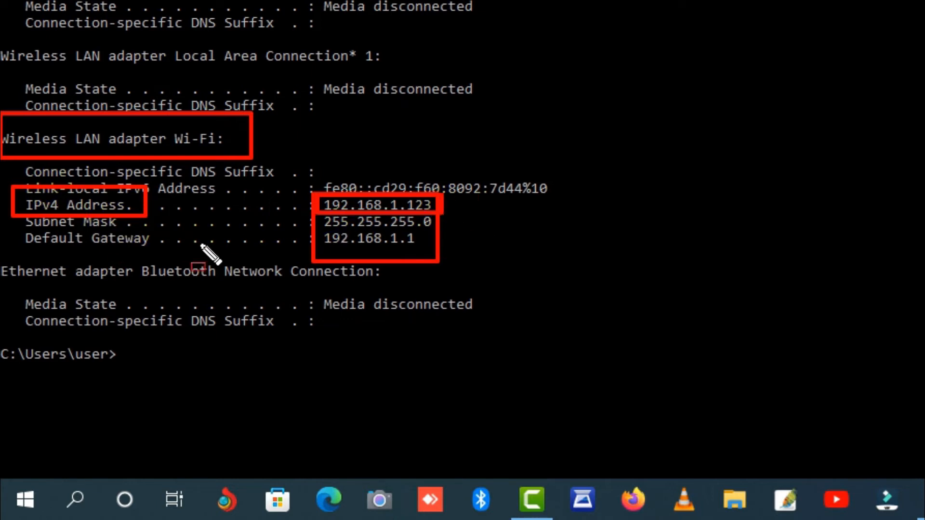
{"action": "left_click_drag", "start_coordinate": [12, 230], "coordinate": [169, 262]}
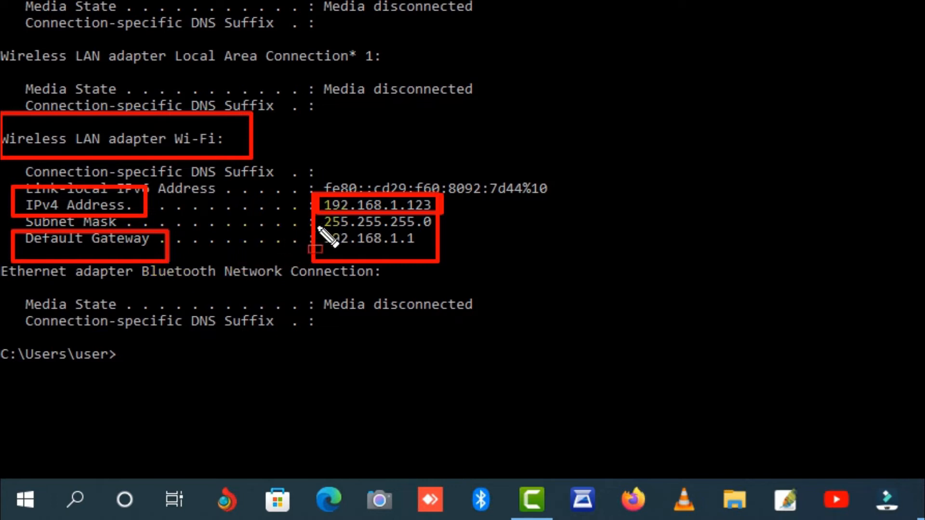
{"action": "left_click_drag", "start_coordinate": [311, 227], "coordinate": [448, 268]}
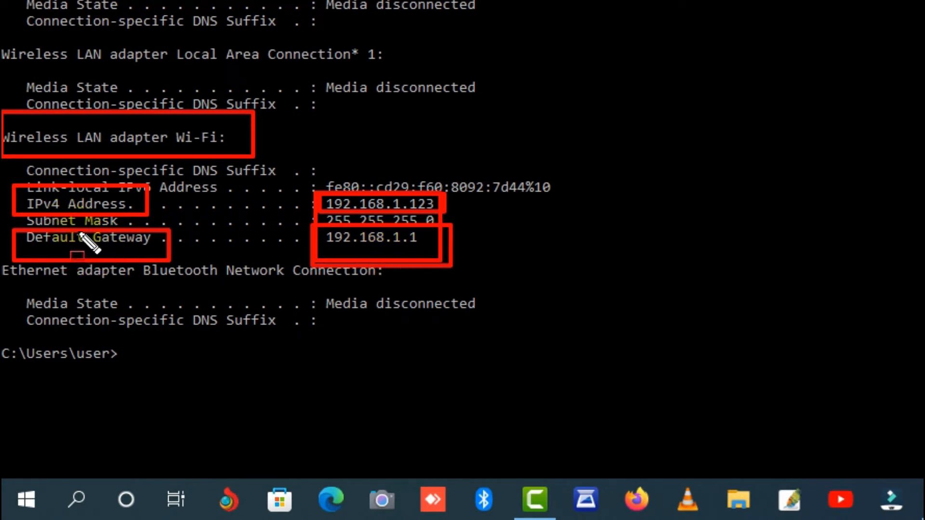
{"action": "left_click_drag", "start_coordinate": [88, 227], "coordinate": [182, 266]}
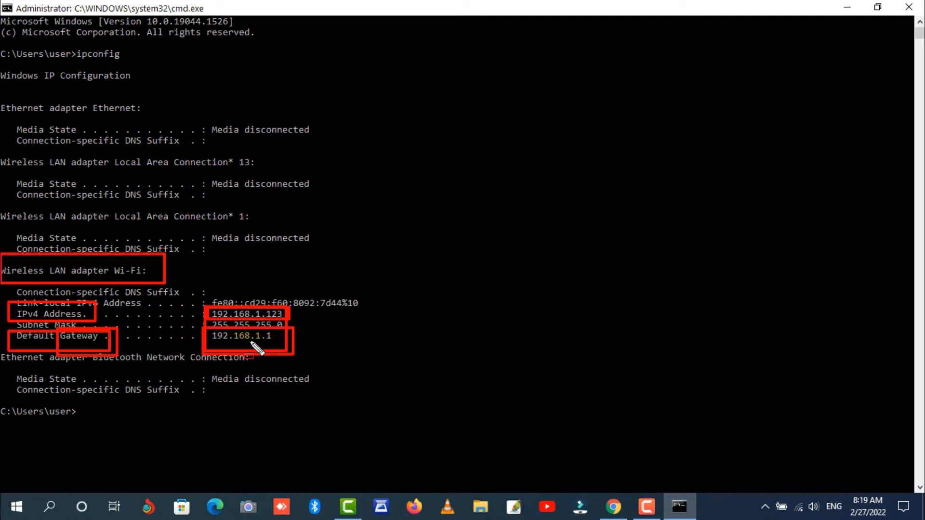
Outline the Default Gateway 192.168.1.1, then run exit to close the console.
{"action": "key", "text": "Escape"}
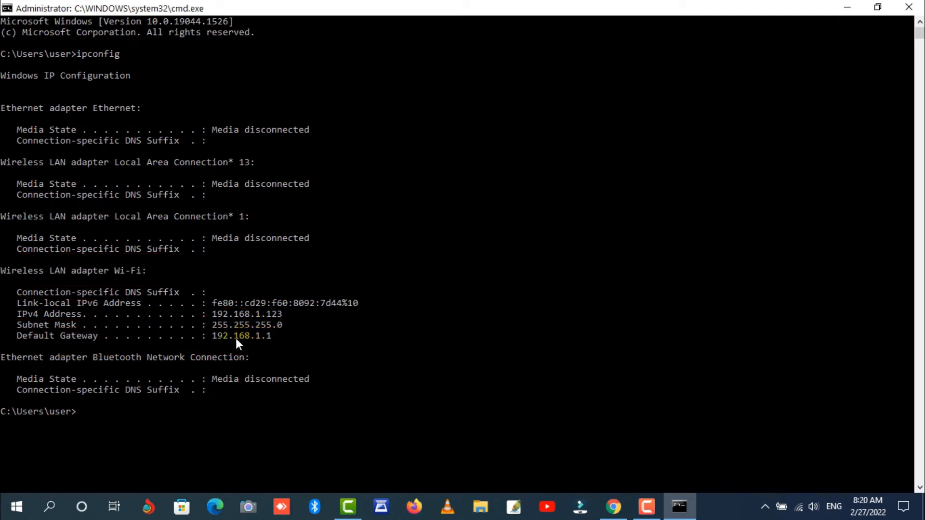
{"action": "left_click_drag", "start_coordinate": [197, 329], "coordinate": [302, 348]}
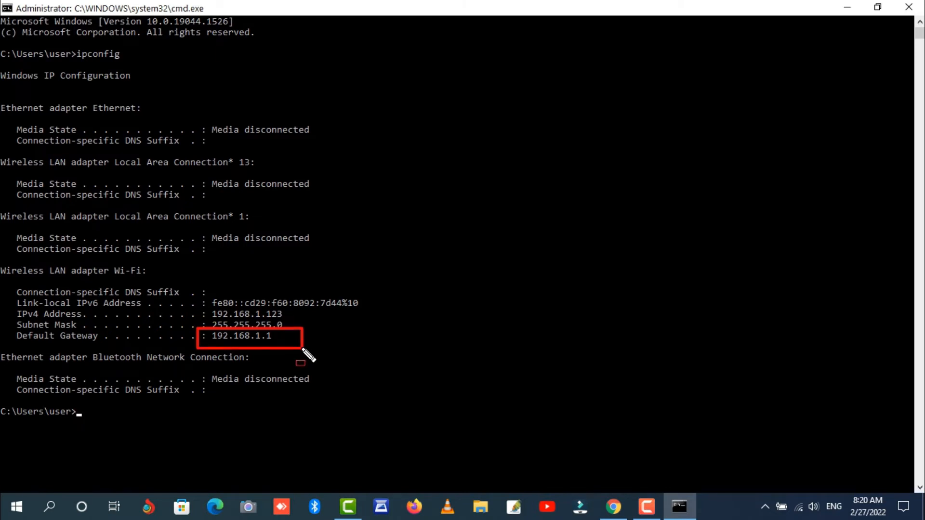
{"action": "key", "text": "Escape"}
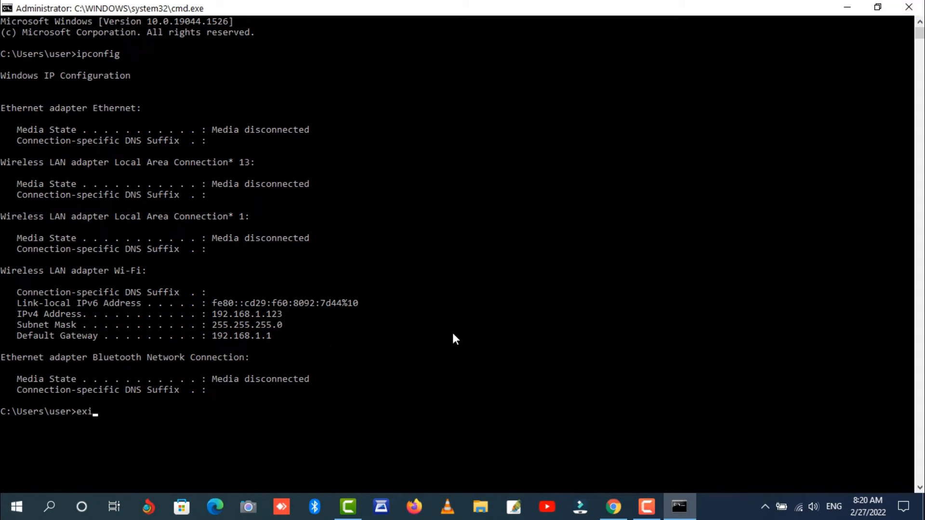
{"action": "key", "text": "Return"}
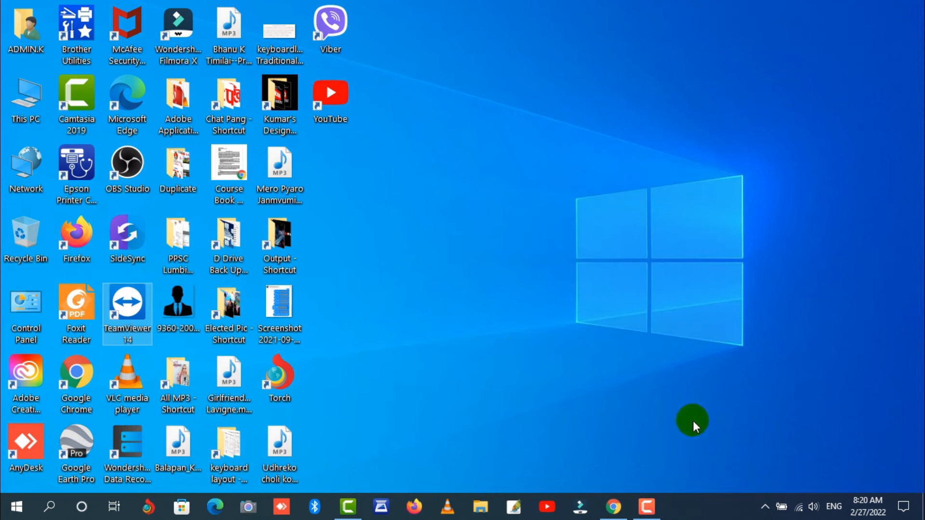
Bring Chrome back and load 192.168.1.1 to reach the TP-LINK login page.
{"action": "left_click", "coordinate": [612, 508]}
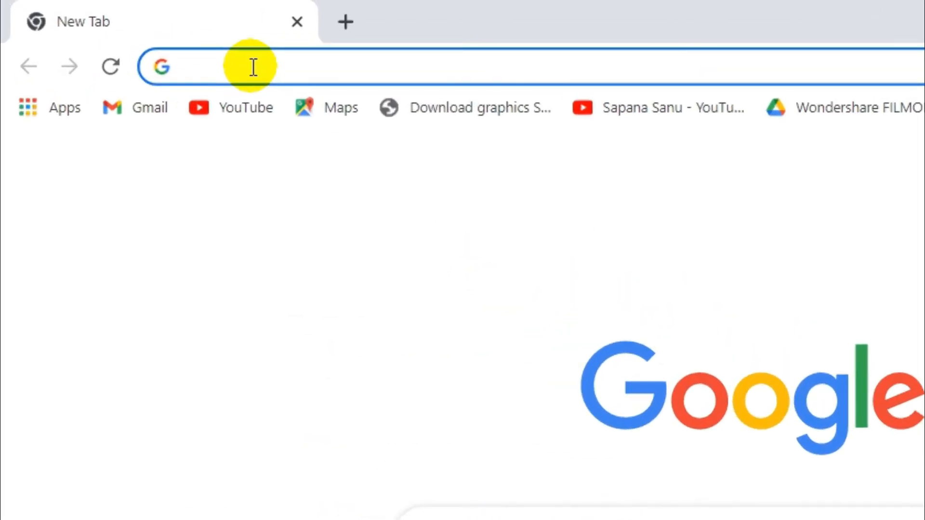
{"action": "type", "text": "192.168"}
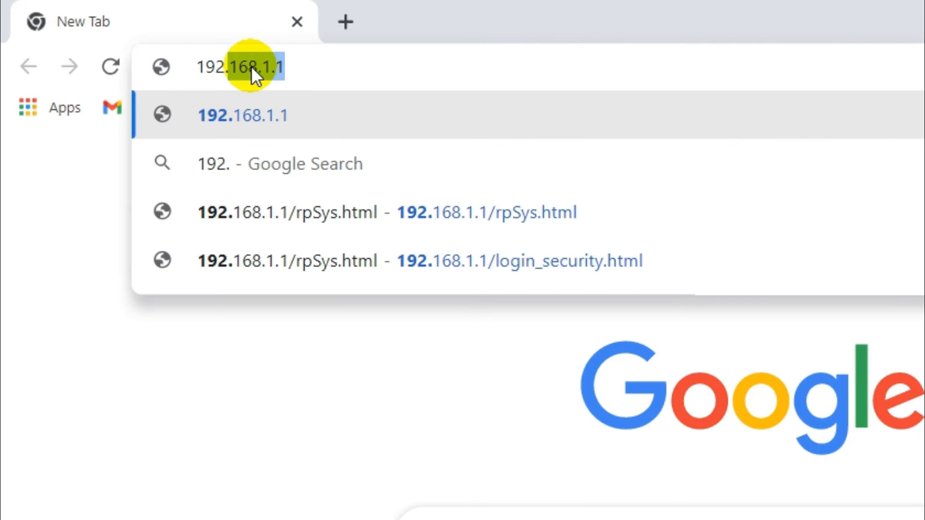
{"action": "type", "text": ".1.1"}
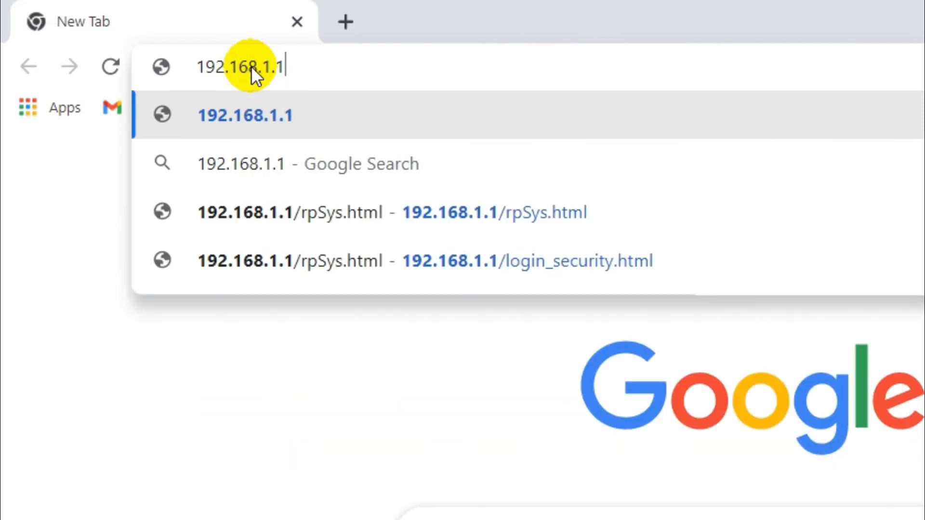
{"action": "mouse_move", "coordinate": [182, 54]}
{"action": "left_mouse_down"}
{"action": "mouse_move", "coordinate": [206, 69]}
{"action": "mouse_move", "coordinate": [316, 92]}
{"action": "left_mouse_up"}
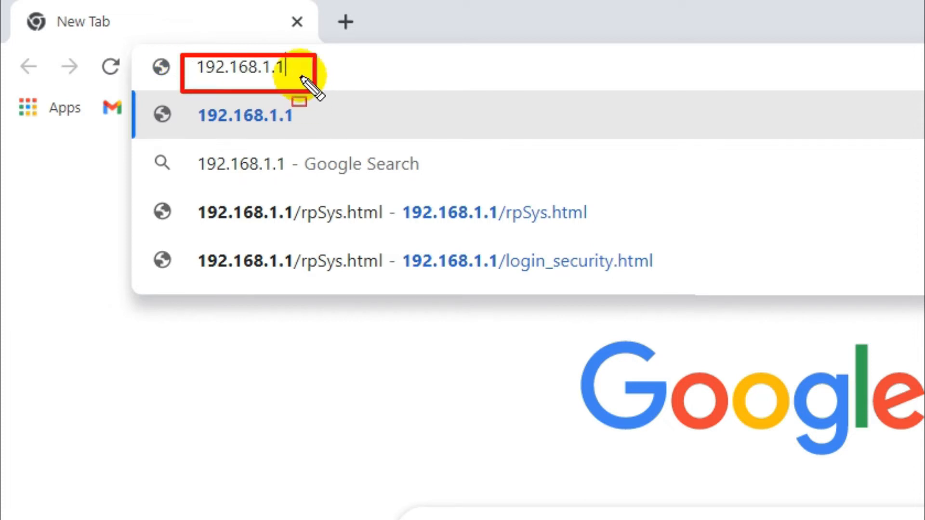
{"action": "key", "text": "Escape"}
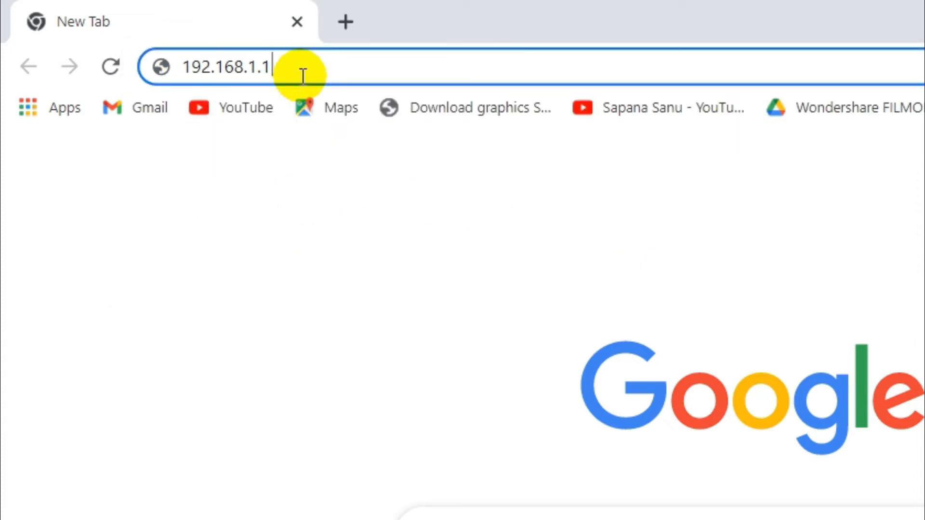
{"action": "key", "text": "Return"}
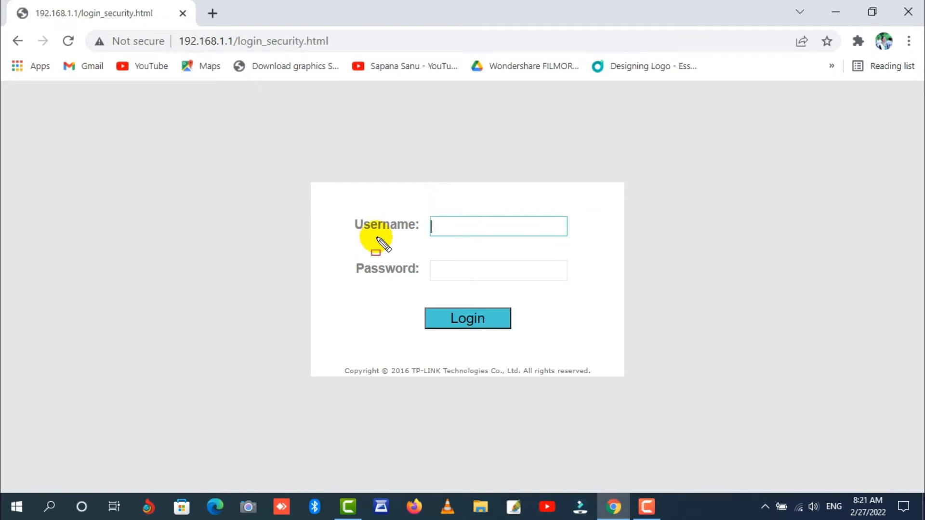
Enter the administrator username and password on the router login page and log in.
{"action": "left_click_drag", "start_coordinate": [310, 178], "coordinate": [663, 362]}
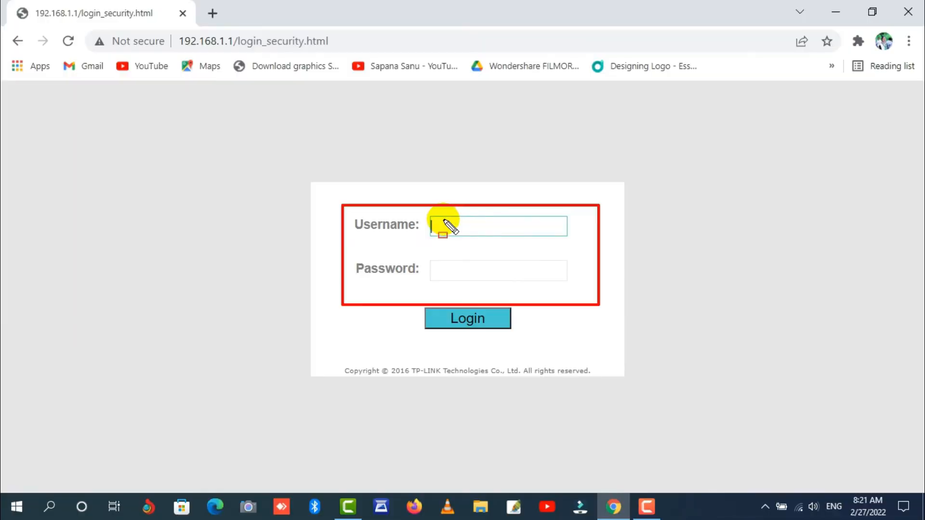
{"action": "left_click", "coordinate": [446, 227]}
{"action": "left_click", "coordinate": [447, 232]}
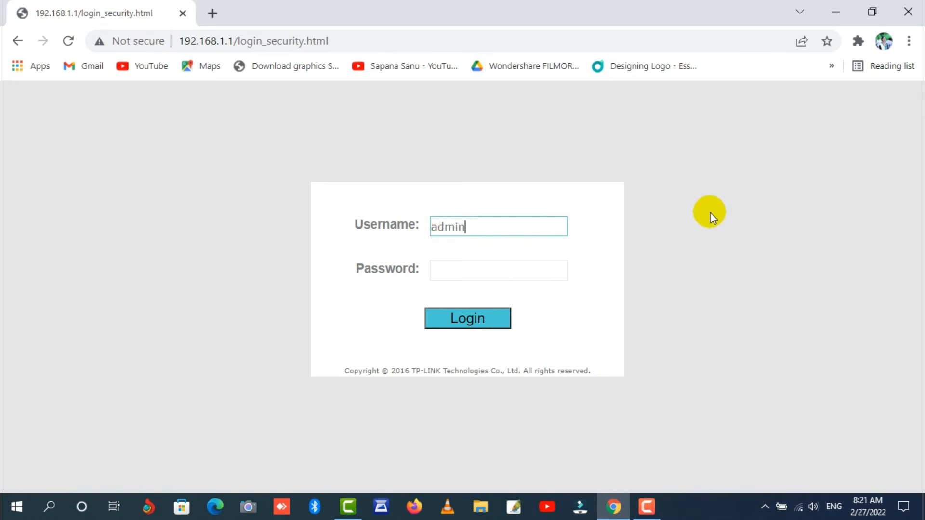
{"action": "key", "text": "Tab"}
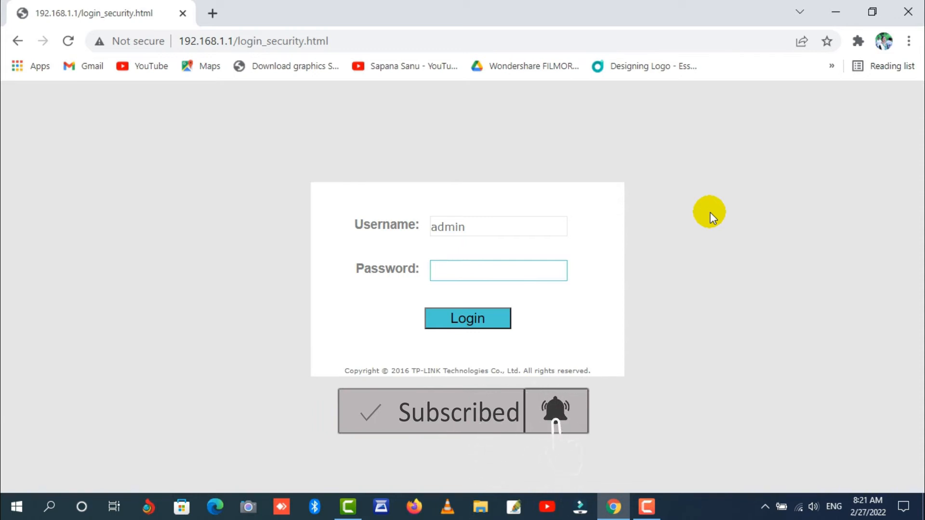
{"action": "type", "text": "ad"}
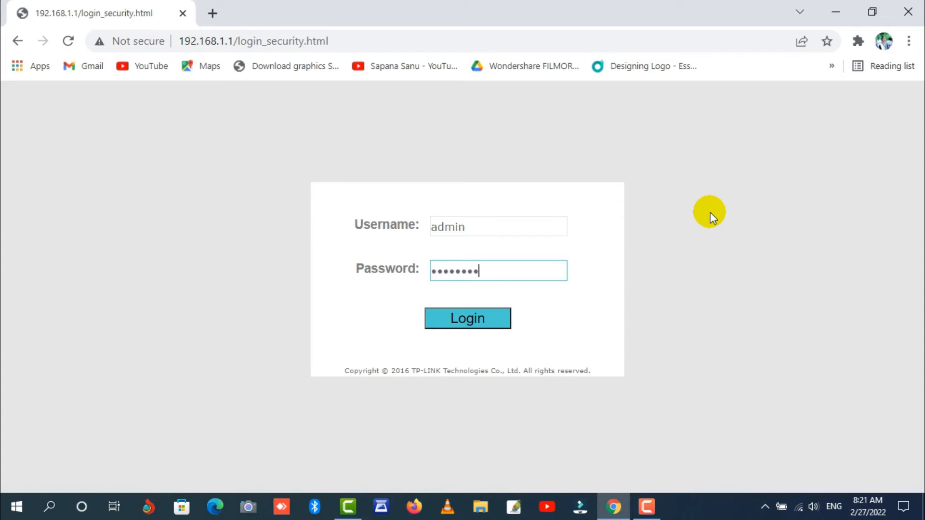
{"action": "left_click", "coordinate": [440, 326]}
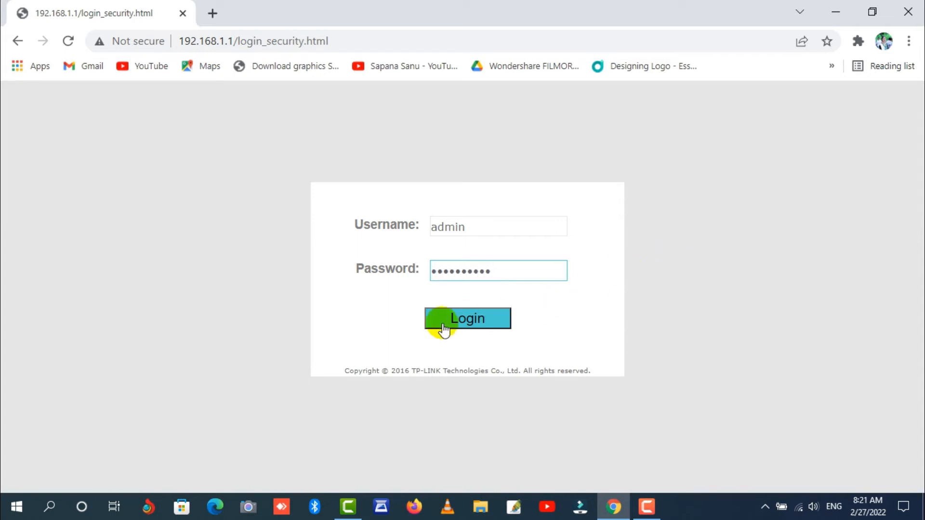
{"action": "left_click", "coordinate": [440, 329]}
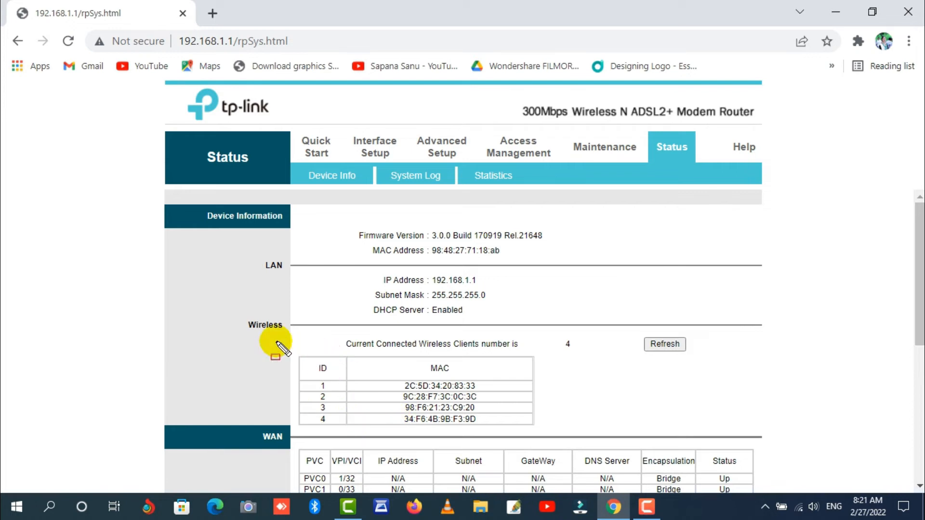
Outline key parts of the Status page: firmware, LAN settings and wireless clients.
{"action": "mouse_move", "coordinate": [300, 345]}
{"action": "left_mouse_down"}
{"action": "mouse_move", "coordinate": [482, 413]}
{"action": "mouse_move", "coordinate": [553, 429]}
{"action": "left_mouse_up"}
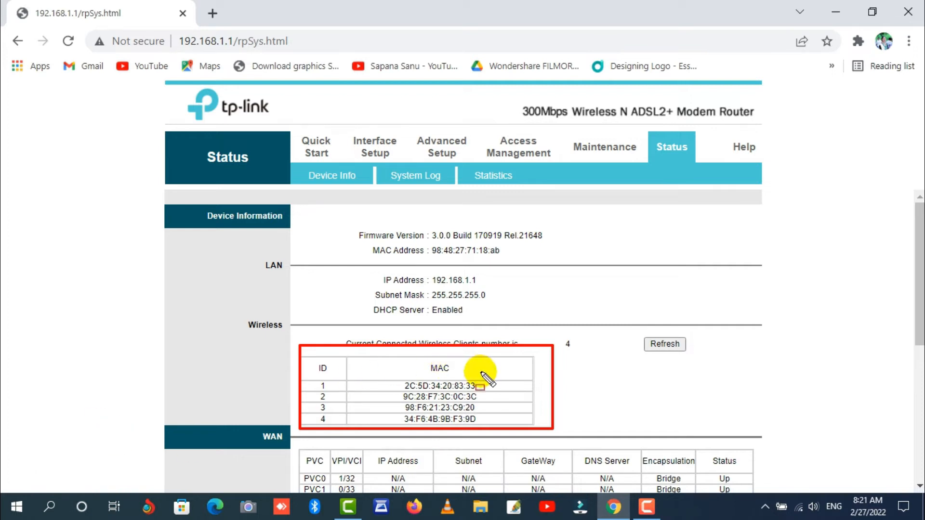
{"action": "key", "text": "Escape"}
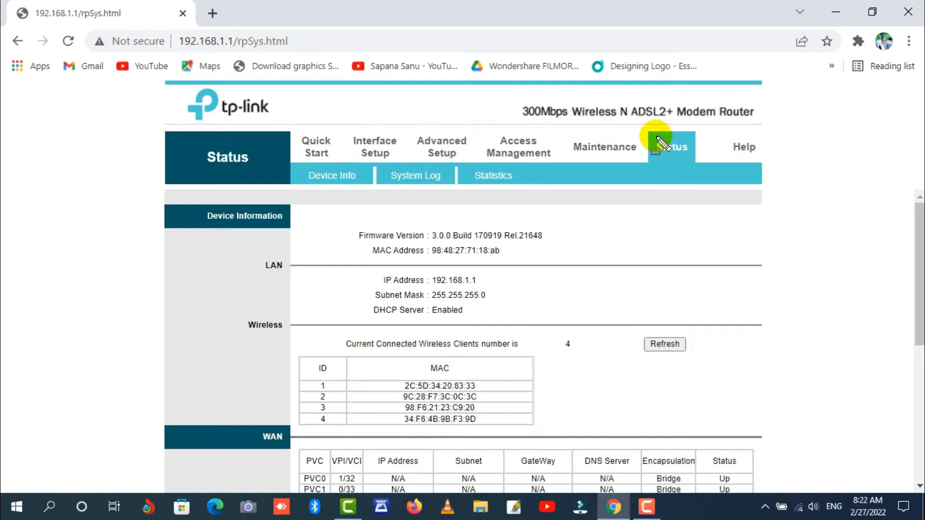
{"action": "key", "text": "ctrl+shift+d"}
{"action": "mouse_move", "coordinate": [644, 131]}
{"action": "left_mouse_down"}
{"action": "mouse_move", "coordinate": [649, 145]}
{"action": "mouse_move", "coordinate": [694, 168]}
{"action": "left_mouse_up"}
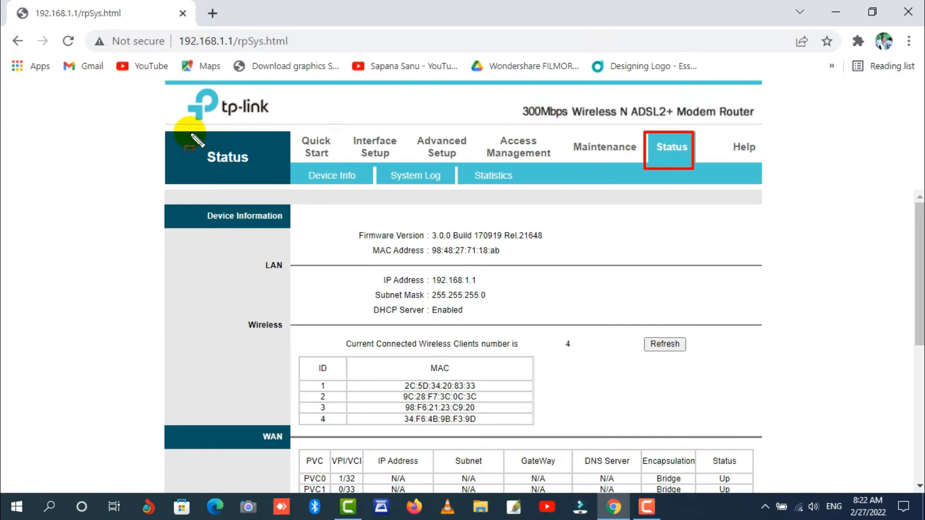
{"action": "mouse_move", "coordinate": [177, 83]}
{"action": "left_mouse_down"}
{"action": "mouse_move", "coordinate": [206, 114]}
{"action": "mouse_move", "coordinate": [279, 125]}
{"action": "left_mouse_up"}
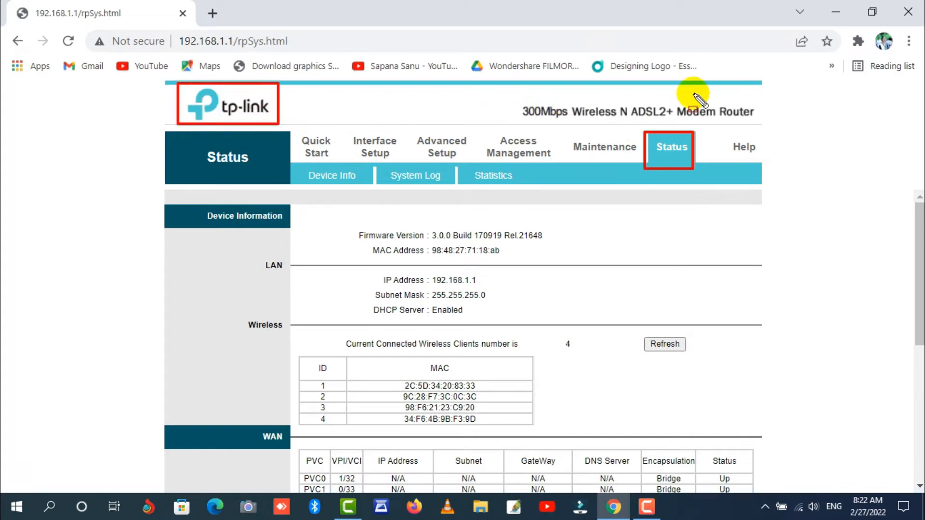
{"action": "mouse_move", "coordinate": [492, 94]}
{"action": "left_mouse_down"}
{"action": "mouse_move", "coordinate": [506, 114]}
{"action": "mouse_move", "coordinate": [620, 127]}
{"action": "mouse_move", "coordinate": [762, 124]}
{"action": "left_mouse_up"}
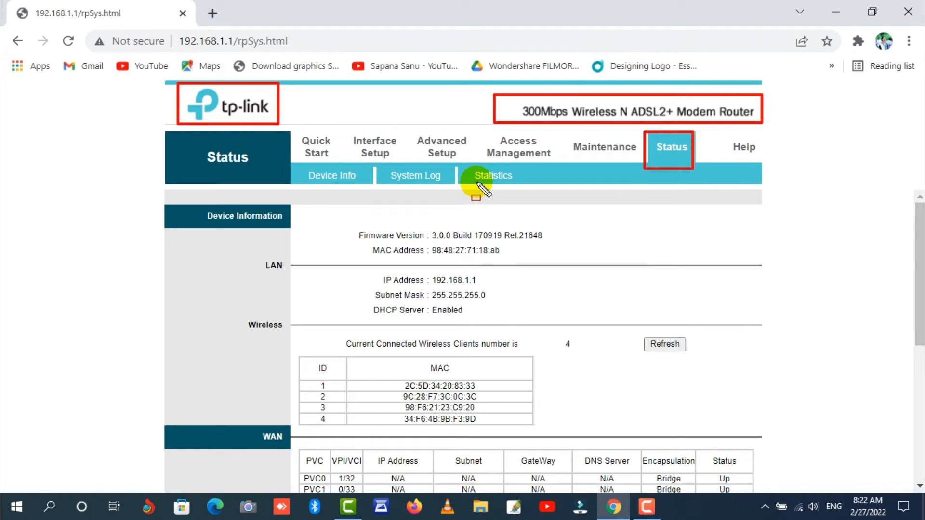
{"action": "key", "text": "Escape"}
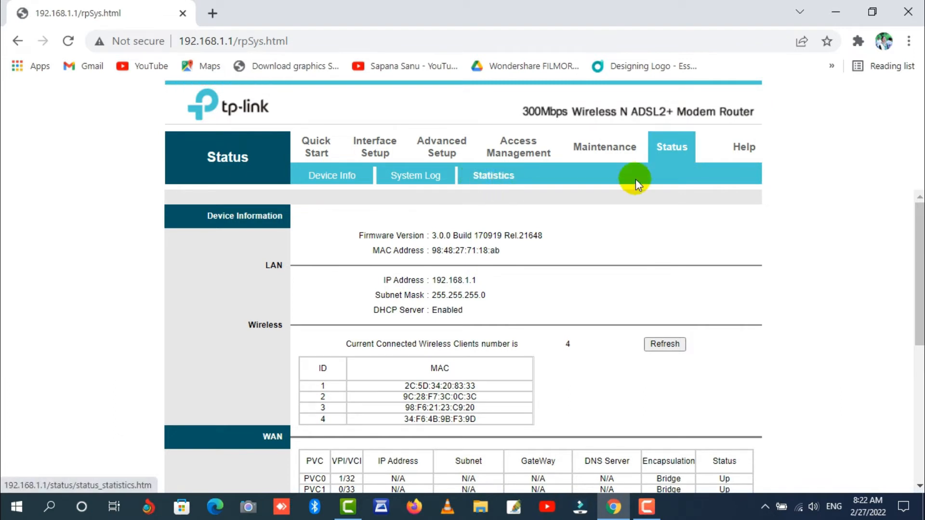
Glance at the Maintenance section, then return to the Status device information page.
{"action": "left_click", "coordinate": [612, 151]}
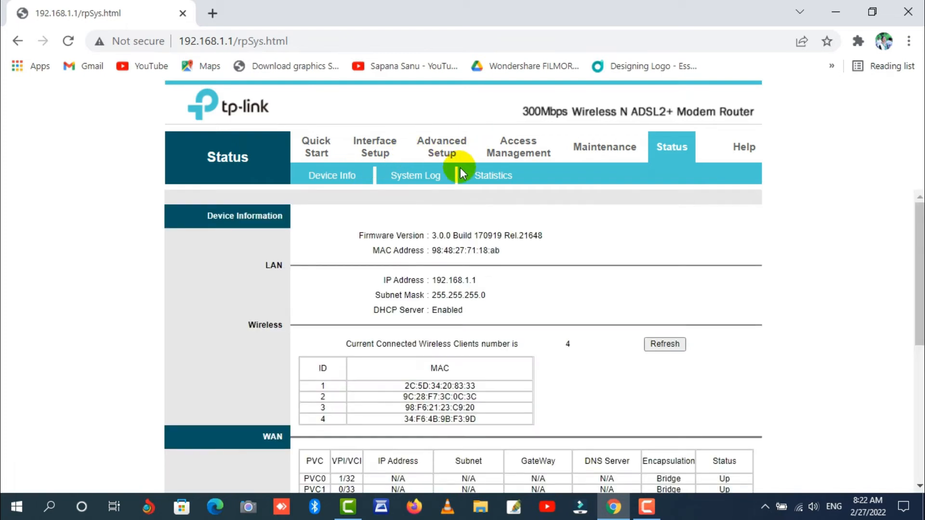
{"action": "mouse_move", "coordinate": [297, 123]}
{"action": "left_mouse_down"}
{"action": "mouse_move", "coordinate": [475, 212]}
{"action": "mouse_move", "coordinate": [763, 203]}
{"action": "left_mouse_up"}
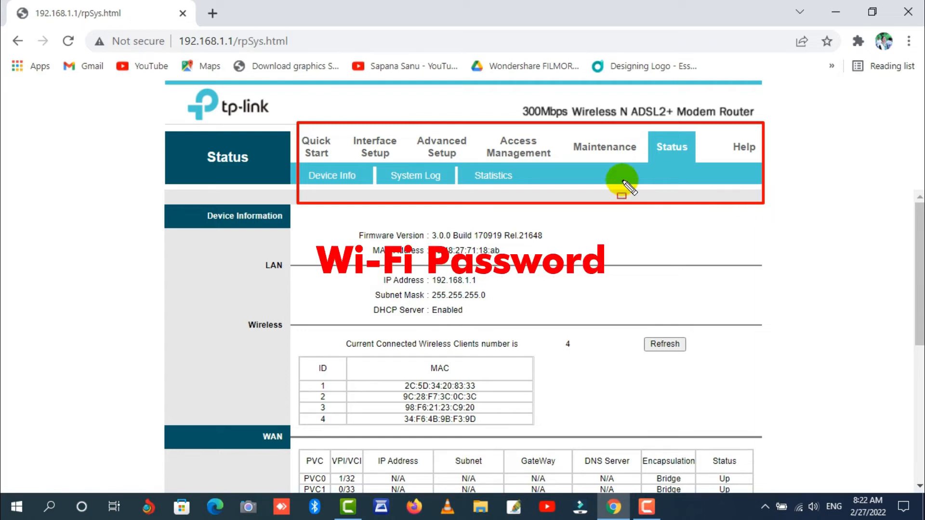
{"action": "key", "text": "Escape"}
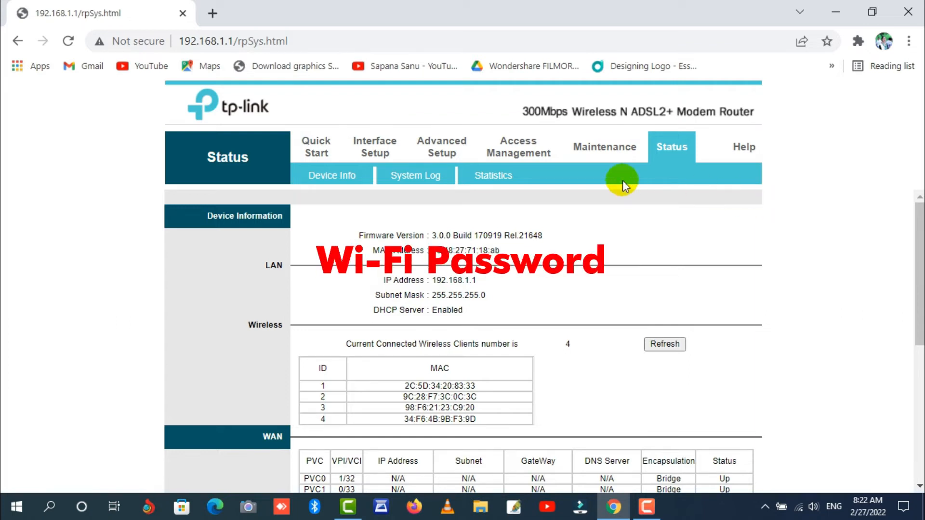
{"action": "left_click", "coordinate": [625, 153]}
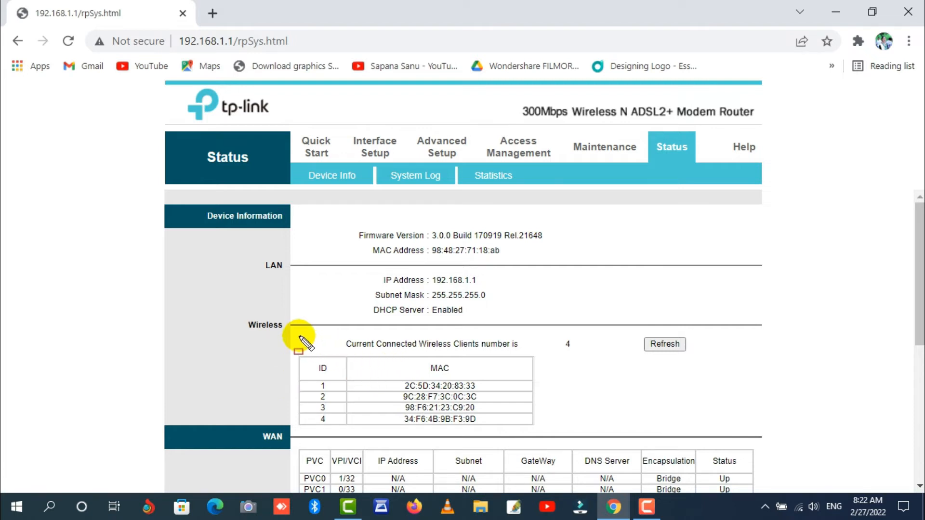
{"action": "mouse_move", "coordinate": [299, 332]}
{"action": "left_mouse_down"}
{"action": "mouse_move", "coordinate": [302, 387]}
{"action": "mouse_move", "coordinate": [465, 458]}
{"action": "mouse_move", "coordinate": [537, 458]}
{"action": "mouse_move", "coordinate": [542, 430]}
{"action": "mouse_move", "coordinate": [543, 440]}
{"action": "left_mouse_up"}
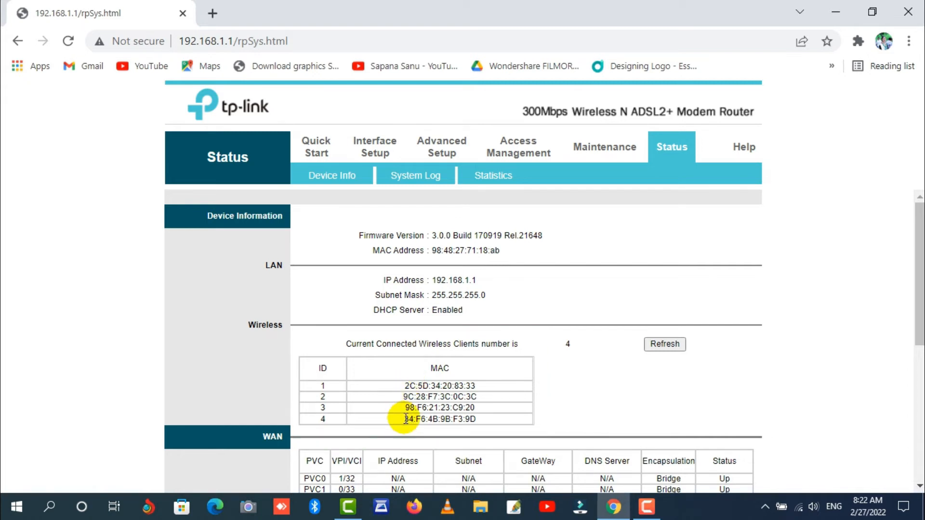
{"action": "left_click", "coordinate": [672, 149]}
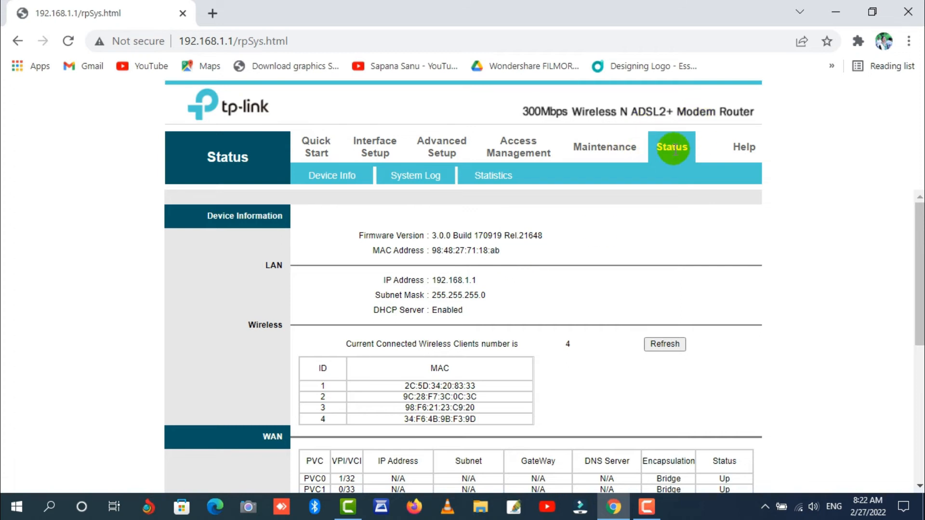
{"action": "left_click_drag", "start_coordinate": [651, 134], "coordinate": [705, 170]}
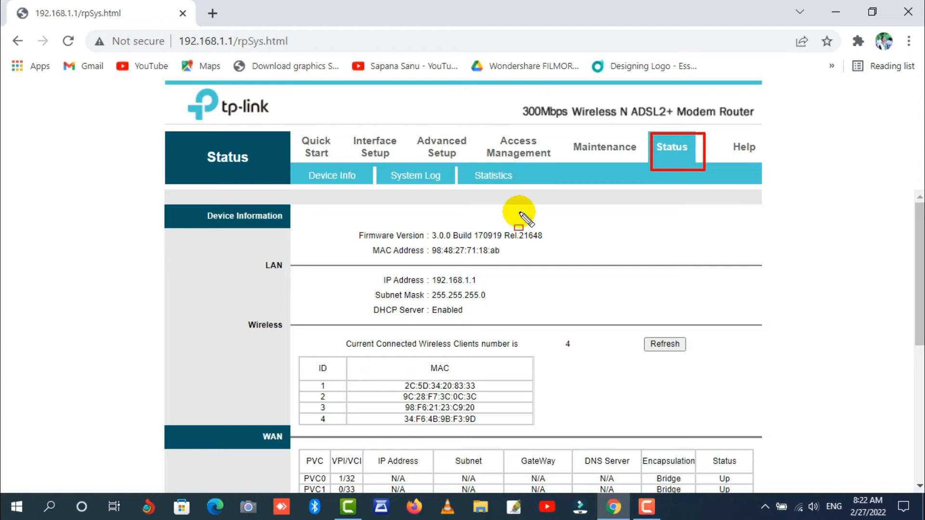
{"action": "mouse_move", "coordinate": [343, 126]}
{"action": "left_mouse_down"}
{"action": "mouse_move", "coordinate": [351, 147]}
{"action": "mouse_move", "coordinate": [402, 168]}
{"action": "left_mouse_up"}
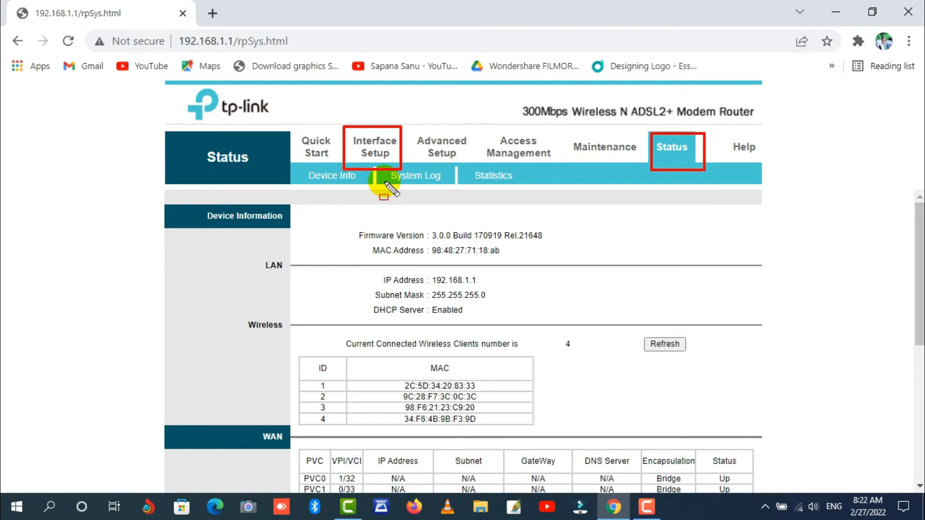
Show the Interface Setup > Wireless access point settings (Activated, channel Auto, 802.11b+g+n).
{"action": "left_click", "coordinate": [375, 150]}
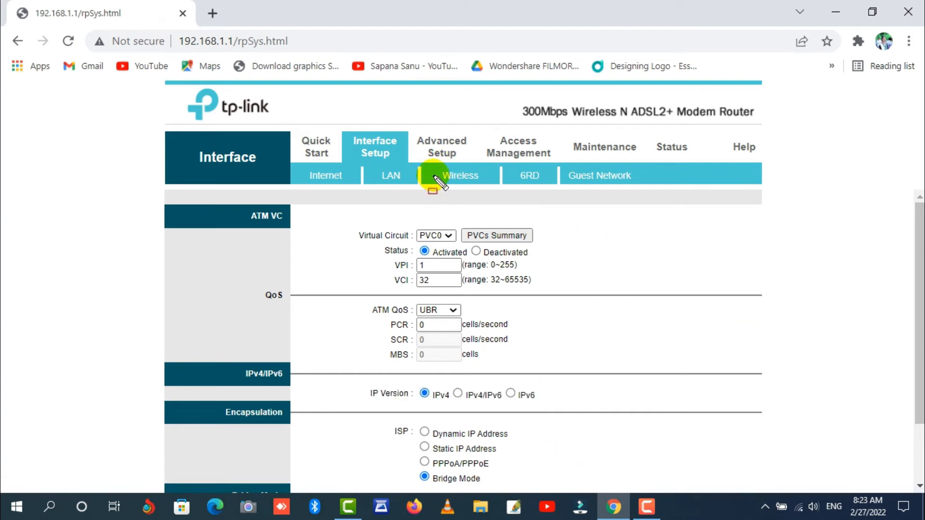
{"action": "left_click_drag", "start_coordinate": [424, 169], "coordinate": [499, 191]}
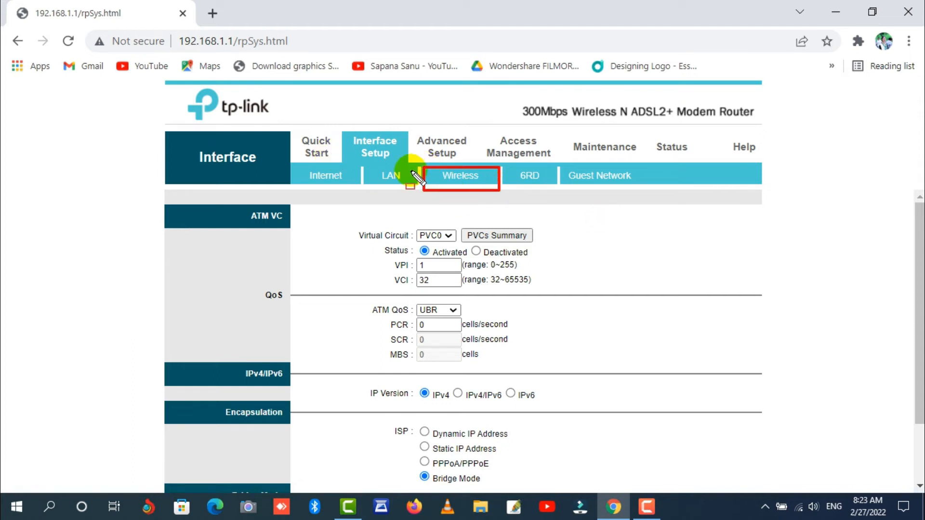
{"action": "key", "text": "Escape"}
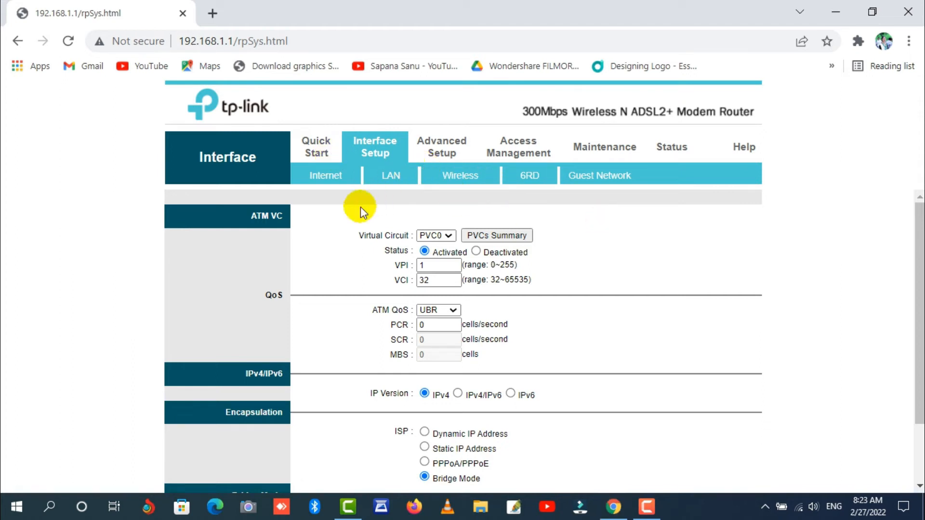
{"action": "left_click", "coordinate": [478, 179]}
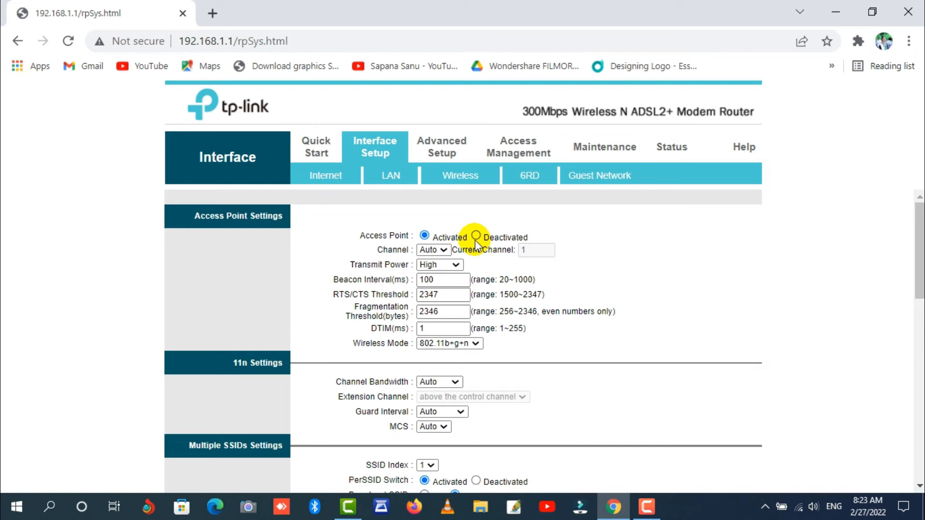
{"action": "scroll", "coordinate": [475, 245], "scroll_direction": "up", "scroll_amount": 1, "text": "ctrl"}
{"action": "scroll", "coordinate": [476, 246], "scroll_direction": "up", "scroll_amount": 1, "text": "ctrl"}
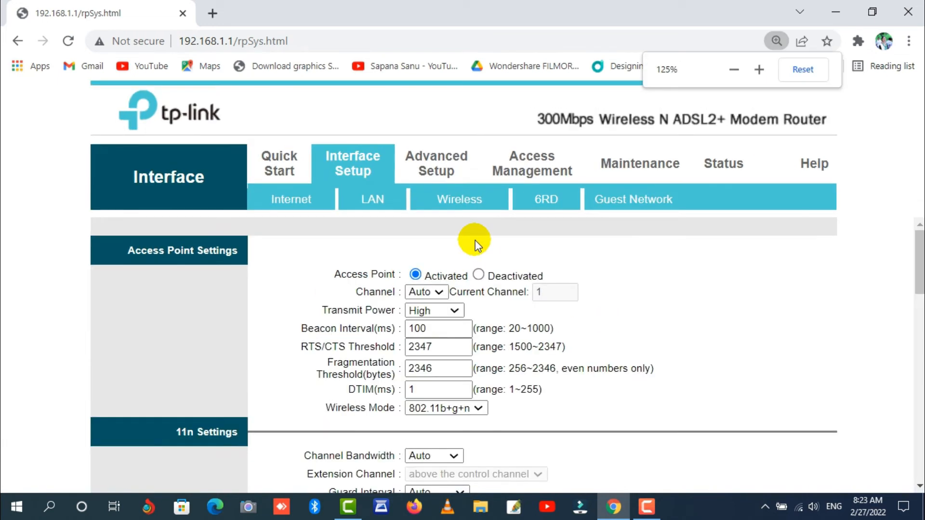
{"action": "scroll", "coordinate": [475, 240], "scroll_direction": "up", "scroll_amount": 1, "text": "ctrl"}
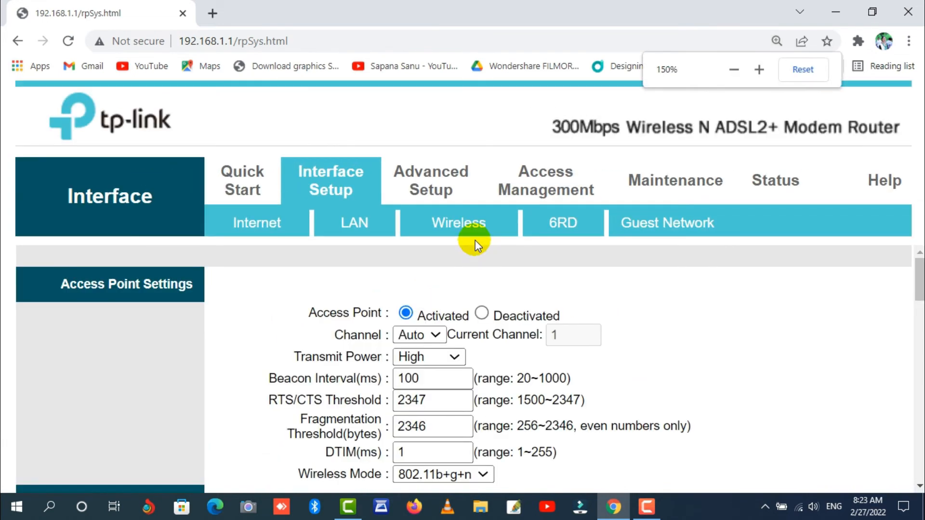
{"action": "scroll", "coordinate": [518, 250], "scroll_direction": "down", "scroll_amount": 1}
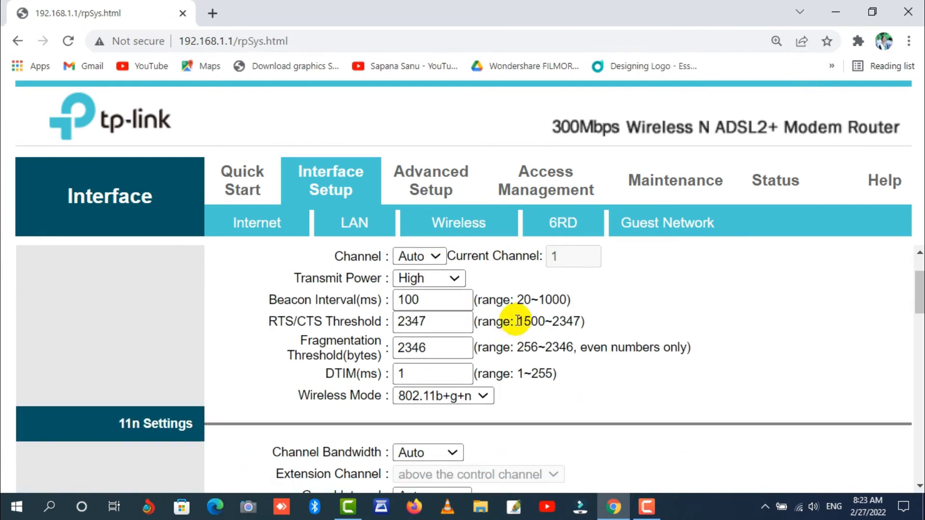
{"action": "scroll", "coordinate": [518, 333], "scroll_direction": "up", "scroll_amount": 1}
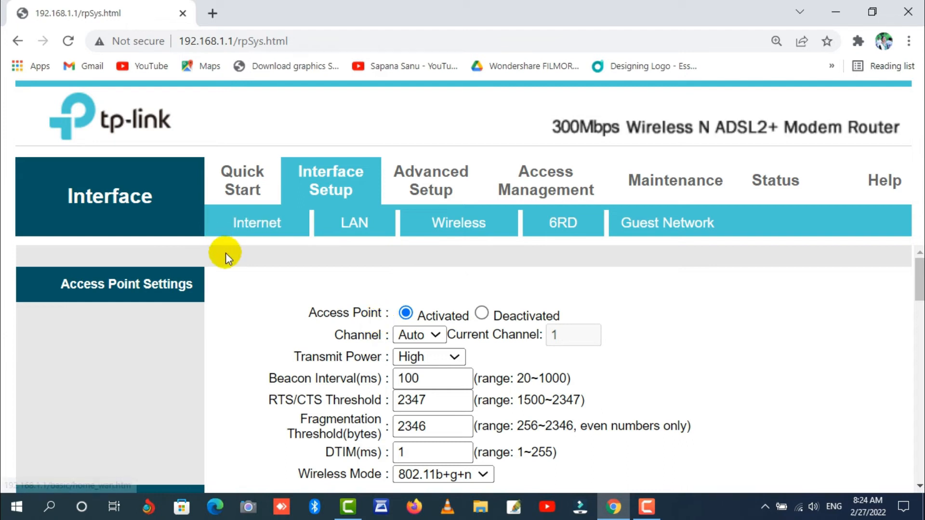
{"action": "left_click_drag", "start_coordinate": [418, 206], "coordinate": [503, 246]}
{"action": "left_click_drag", "start_coordinate": [299, 304], "coordinate": [388, 327]}
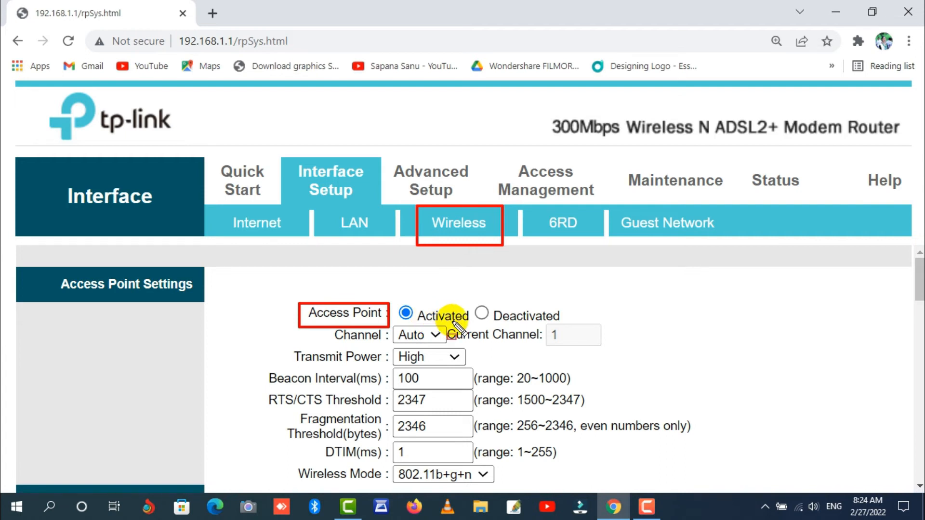
{"action": "mouse_move", "coordinate": [396, 300]}
{"action": "left_mouse_down"}
{"action": "mouse_move", "coordinate": [425, 331]}
{"action": "mouse_move", "coordinate": [566, 325]}
{"action": "left_mouse_up"}
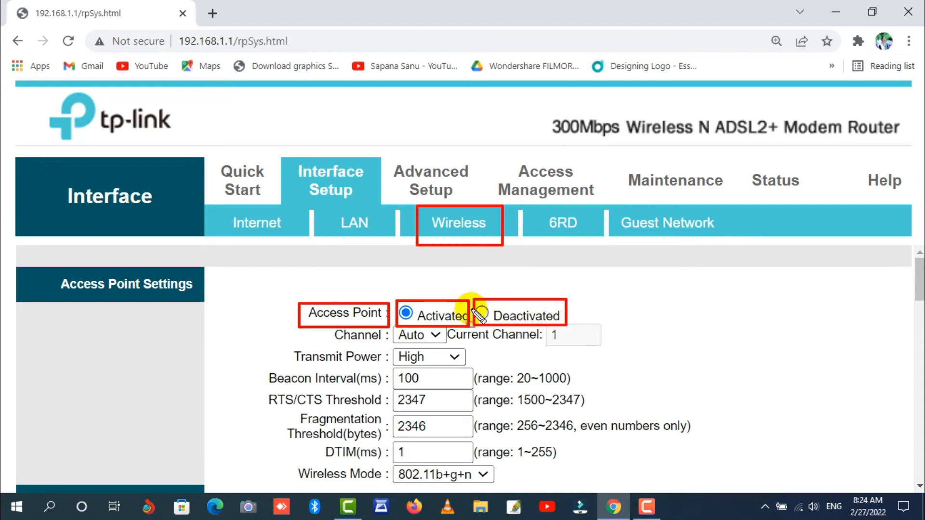
{"action": "left_click_drag", "start_coordinate": [333, 212], "coordinate": [373, 233]}
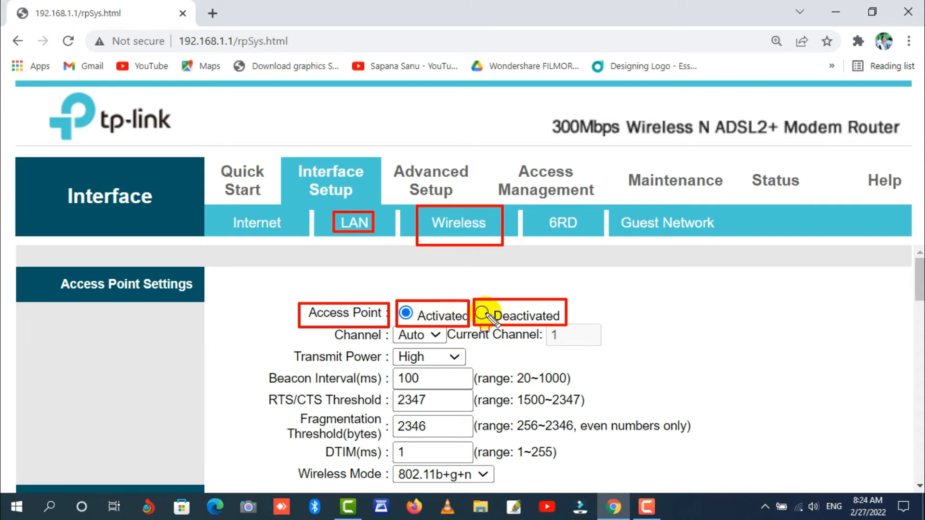
{"action": "key", "text": "Escape"}
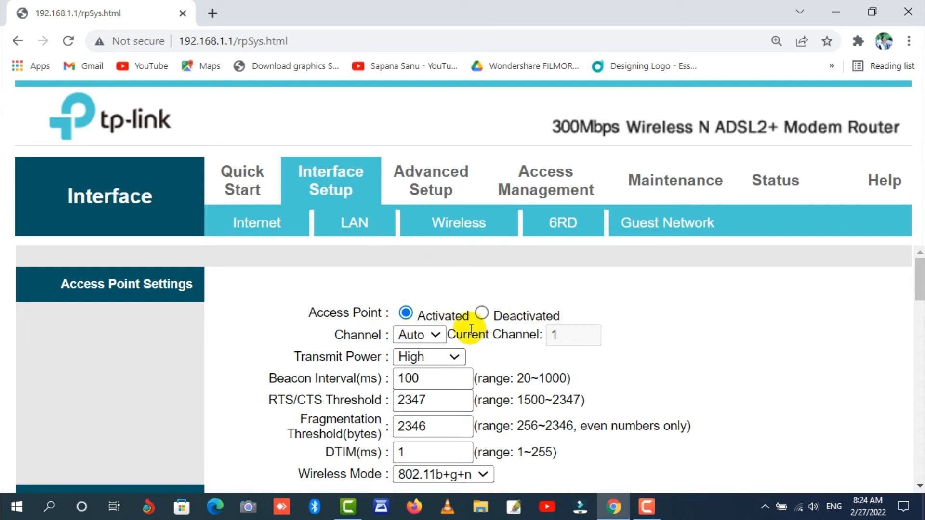
{"action": "scroll", "coordinate": [471, 329], "scroll_direction": "down", "scroll_amount": 2}
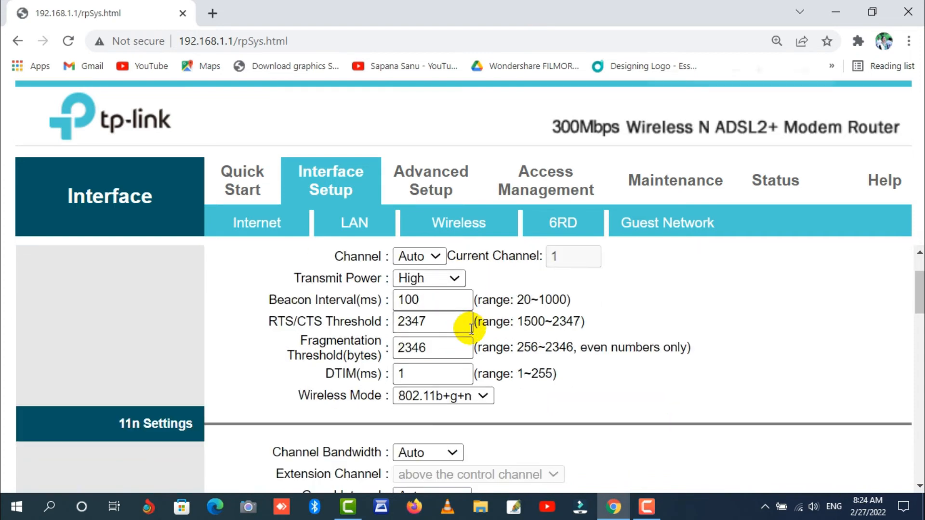
{"action": "key", "text": "ctrl+minus"}
{"action": "scroll", "coordinate": [471, 329], "scroll_direction": "up", "scroll_amount": 2}
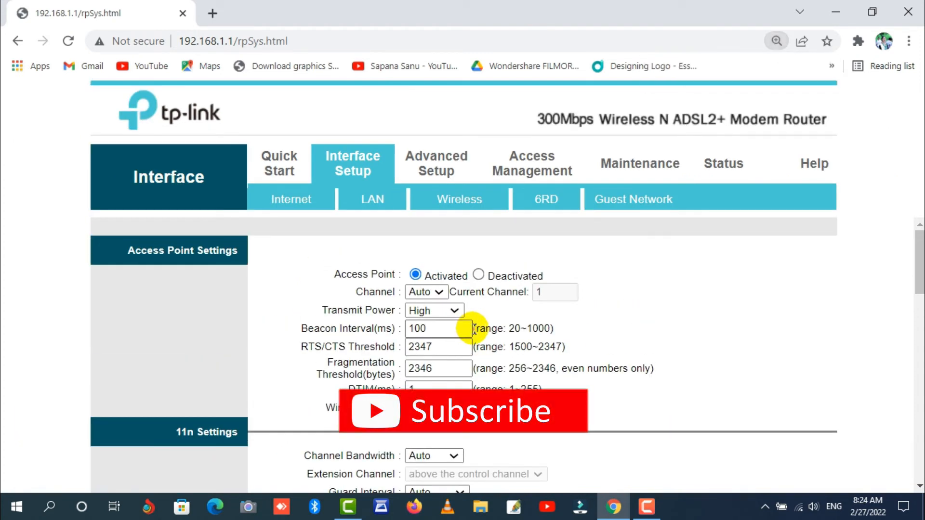
{"action": "scroll", "coordinate": [473, 329], "scroll_direction": "down", "scroll_amount": 4}
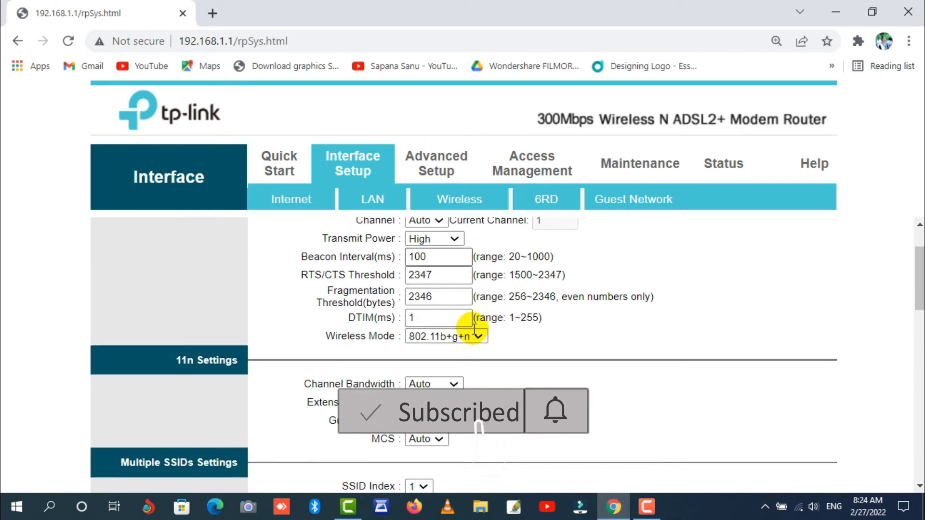
{"action": "scroll", "coordinate": [475, 330], "scroll_direction": "down", "scroll_amount": 2}
{"action": "scroll", "coordinate": [475, 333], "scroll_direction": "up", "scroll_amount": 6}
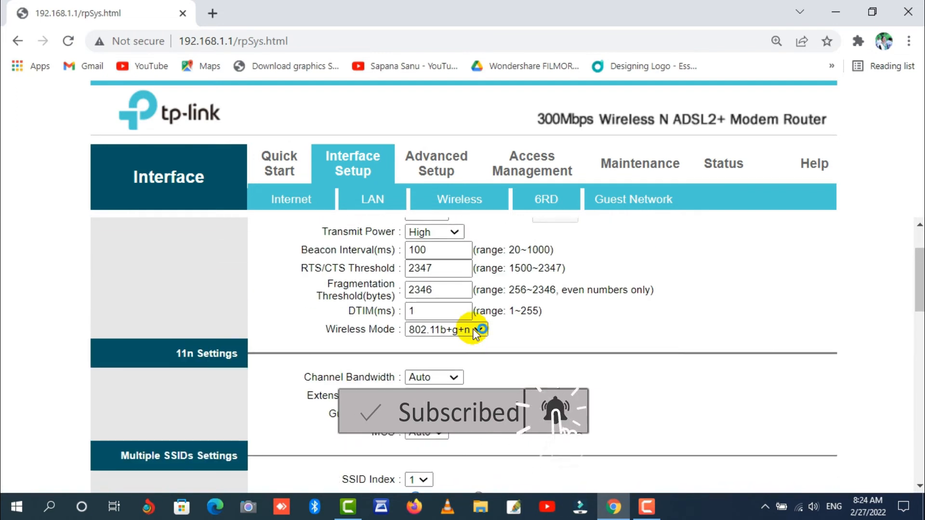
{"action": "key", "text": "ctrl+minus"}
{"action": "key", "text": "ctrl+minus"}
{"action": "key", "text": "ctrl+plus"}
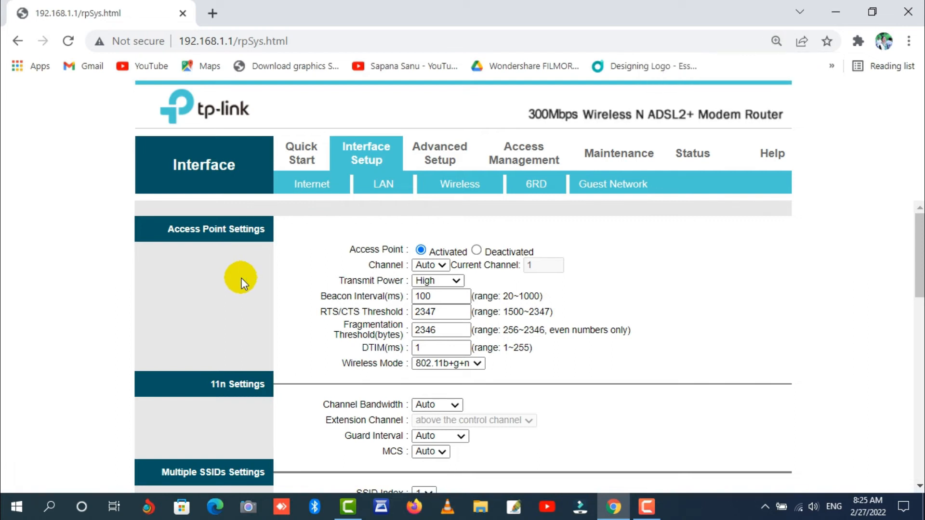
{"action": "mouse_move", "coordinate": [147, 209]}
{"action": "left_mouse_down"}
{"action": "mouse_move", "coordinate": [241, 260]}
{"action": "mouse_move", "coordinate": [275, 254]}
{"action": "left_mouse_up"}
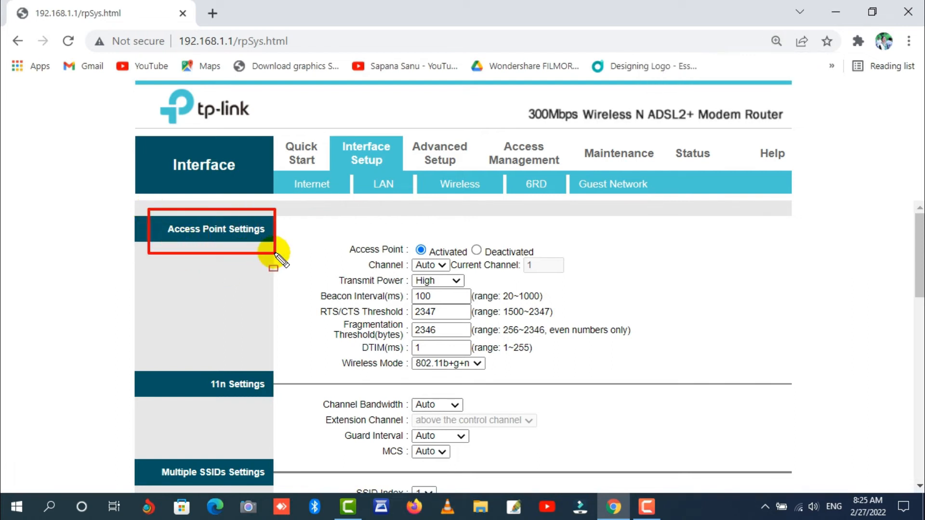
{"action": "left_click_drag", "start_coordinate": [196, 367], "coordinate": [226, 394]}
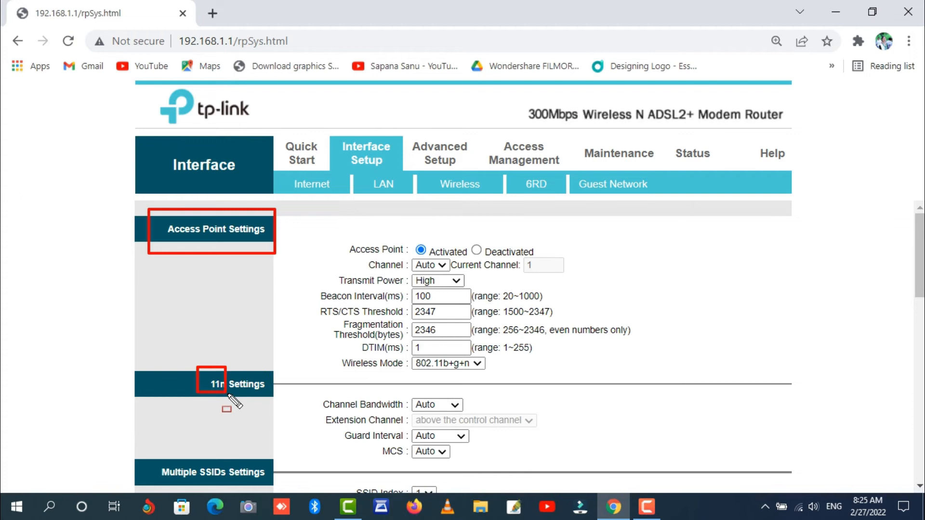
{"action": "scroll", "coordinate": [384, 412], "scroll_direction": "down", "scroll_amount": 5}
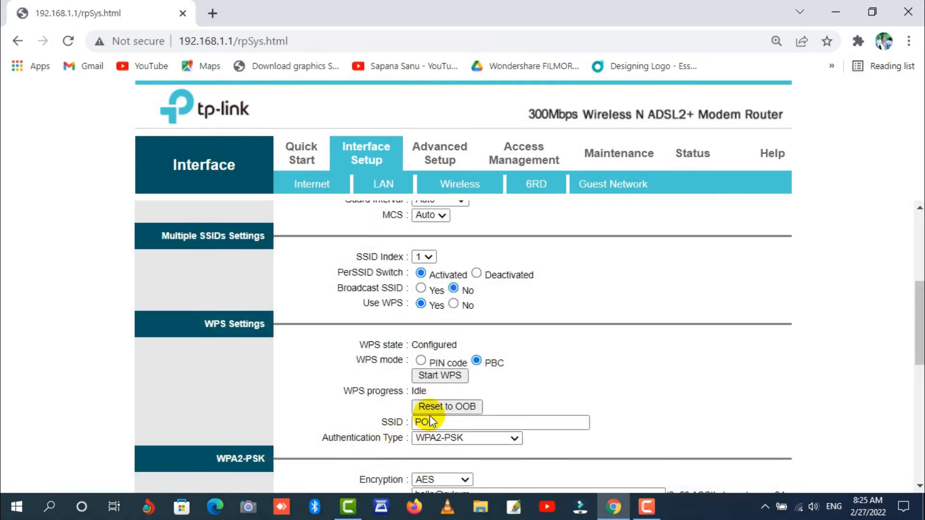
{"action": "scroll", "coordinate": [430, 422], "scroll_direction": "up", "scroll_amount": 2}
{"action": "left_click_drag", "start_coordinate": [127, 292], "coordinate": [276, 365]}
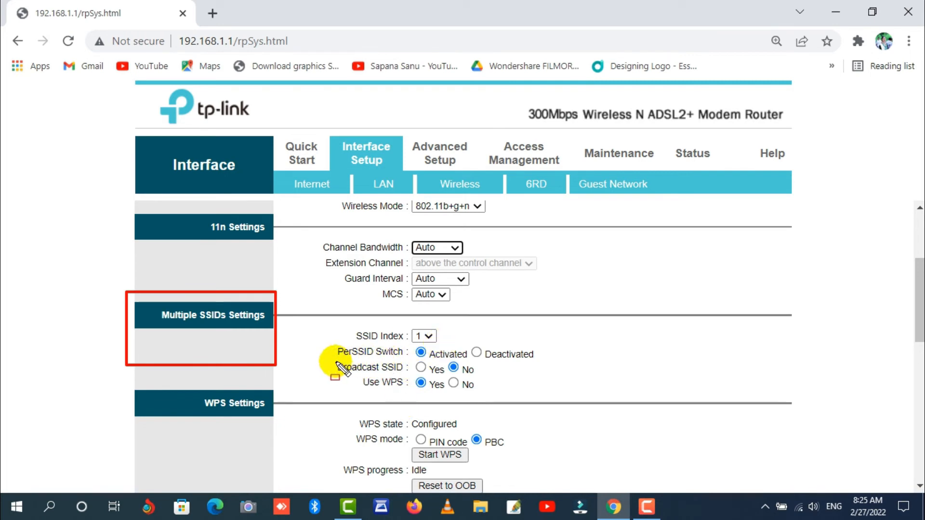
{"action": "left_click_drag", "start_coordinate": [333, 361], "coordinate": [414, 380]}
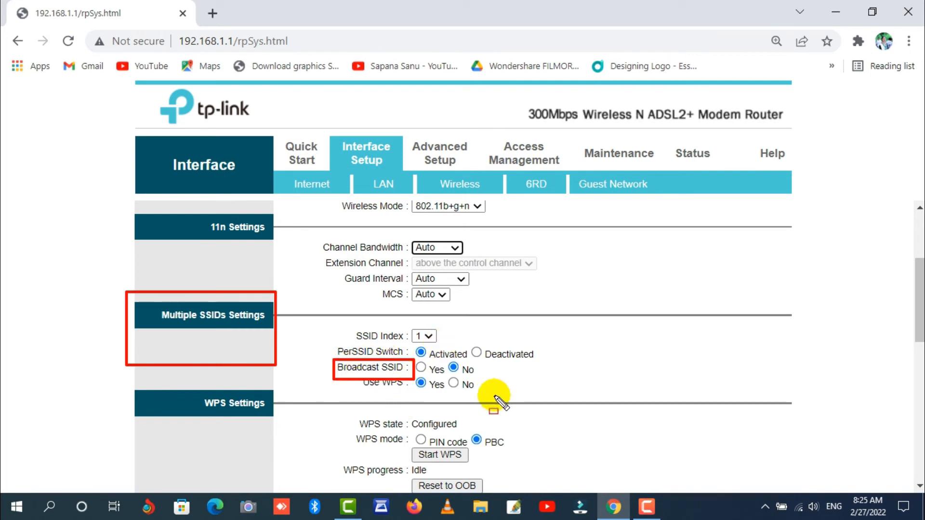
{"action": "key", "text": "Escape"}
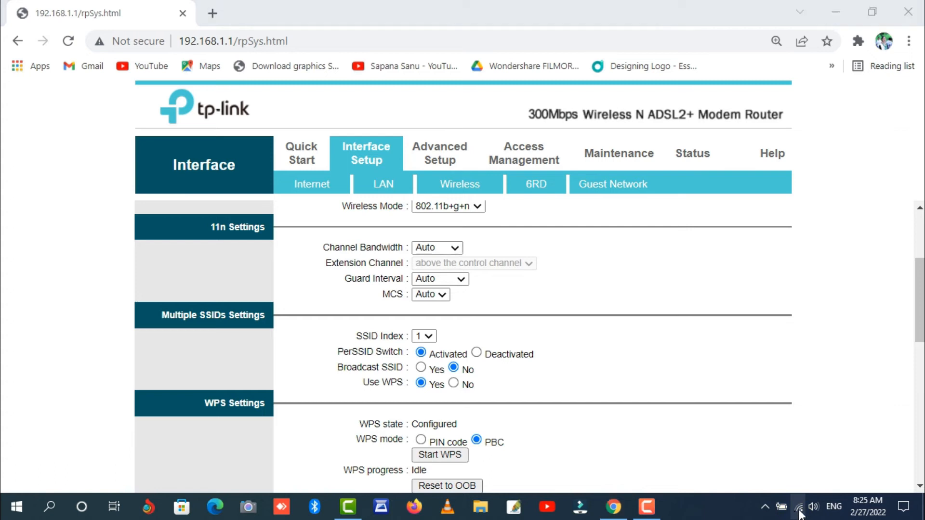
{"action": "left_click", "coordinate": [797, 514]}
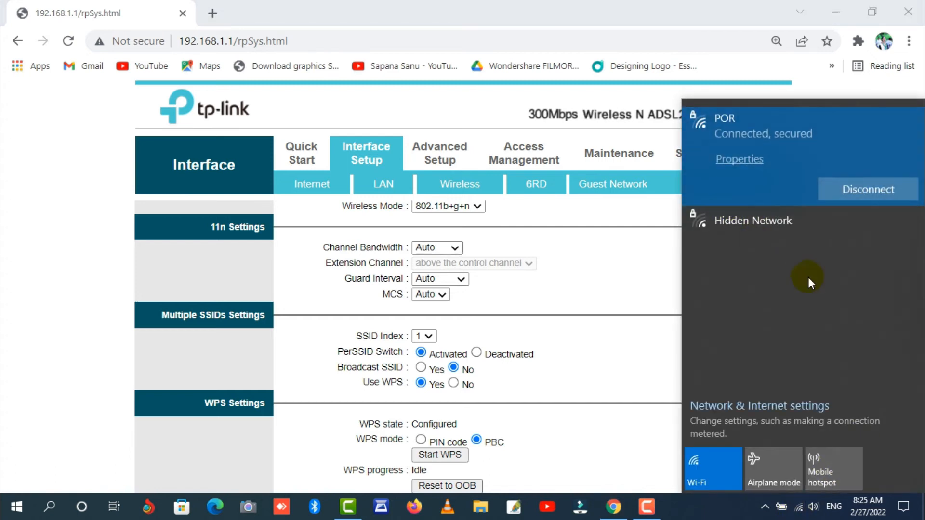
{"action": "key", "text": "ctrl+shift+d"}
{"action": "left_click_drag", "start_coordinate": [720, 173], "coordinate": [730, 168]}
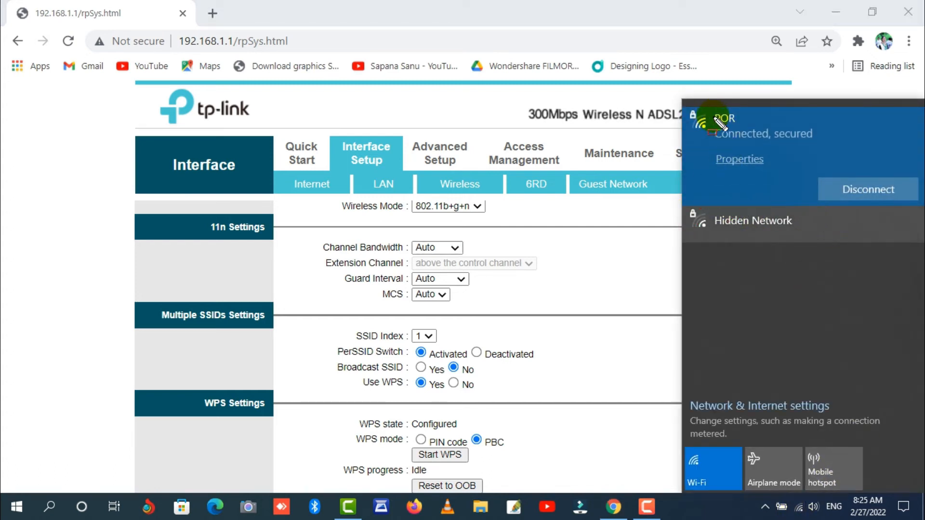
{"action": "mouse_move", "coordinate": [683, 206]}
{"action": "left_mouse_down"}
{"action": "mouse_move", "coordinate": [738, 251]}
{"action": "mouse_move", "coordinate": [797, 246]}
{"action": "left_mouse_up"}
{"action": "mouse_move", "coordinate": [692, 247]}
{"action": "left_mouse_down"}
{"action": "mouse_move", "coordinate": [706, 262]}
{"action": "mouse_move", "coordinate": [804, 292]}
{"action": "left_mouse_up"}
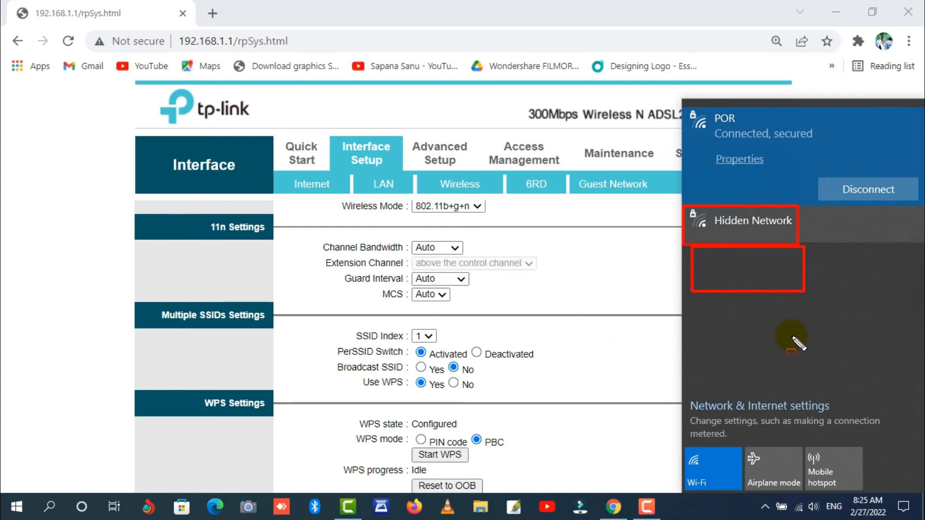
{"action": "key", "text": "Escape"}
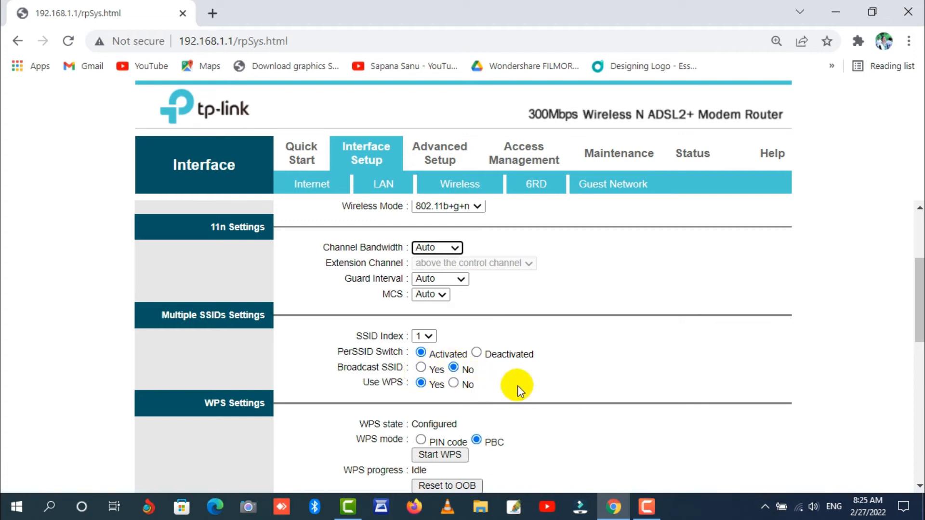
{"action": "scroll", "coordinate": [519, 386], "scroll_direction": "down", "scroll_amount": 2}
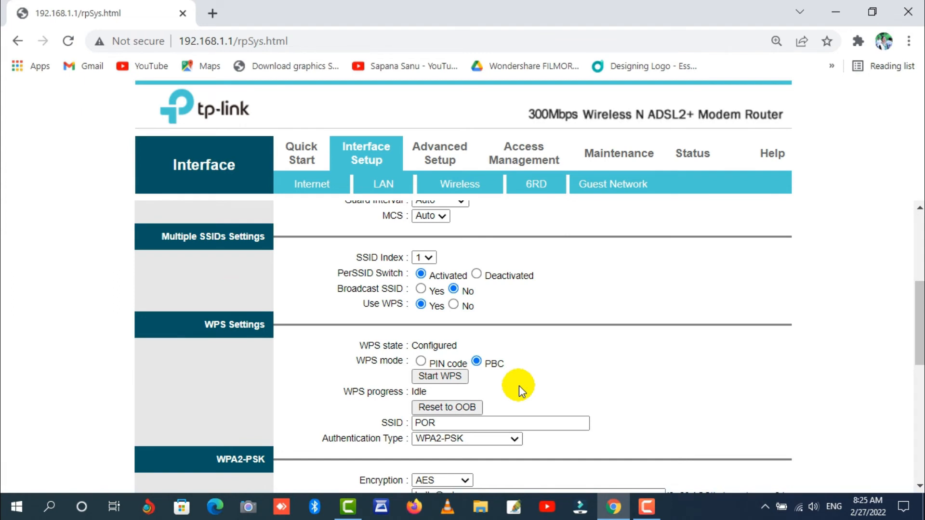
{"action": "scroll", "coordinate": [374, 371], "scroll_direction": "down", "scroll_amount": 2}
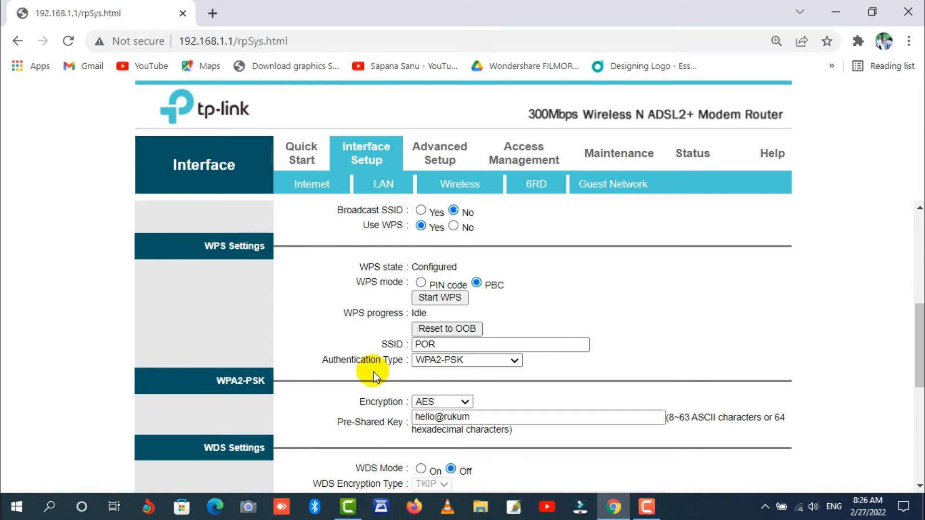
{"action": "mouse_move", "coordinate": [179, 237]}
{"action": "left_mouse_down"}
{"action": "mouse_move", "coordinate": [231, 262]}
{"action": "mouse_move", "coordinate": [268, 264]}
{"action": "left_mouse_up"}
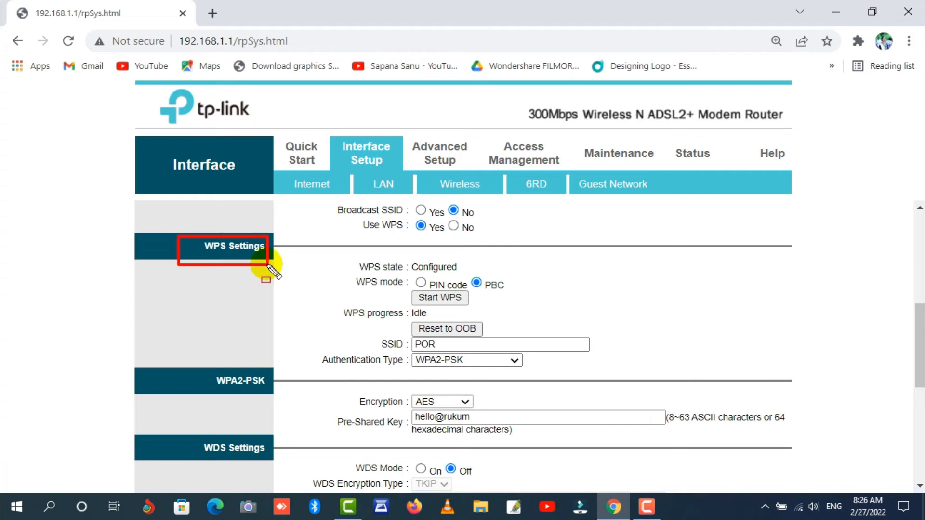
{"action": "left_click", "coordinate": [476, 283]}
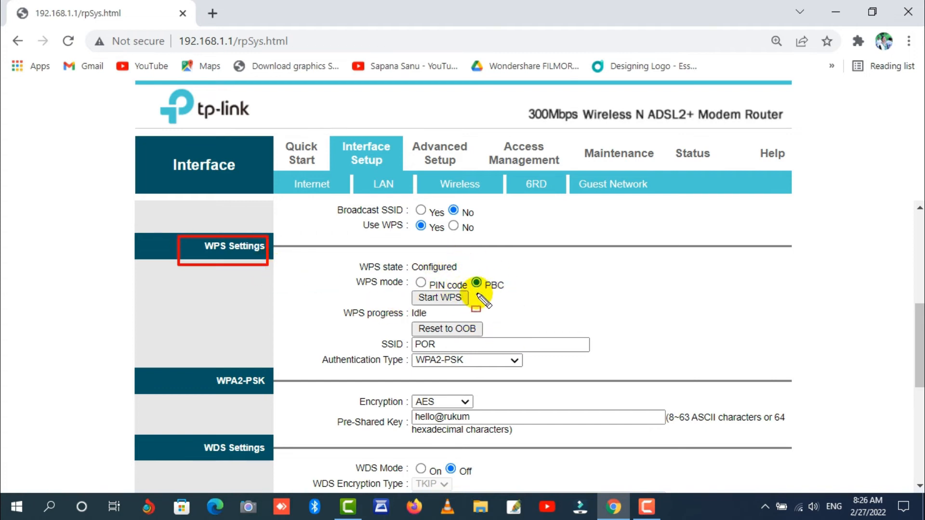
{"action": "key", "text": "Escape"}
{"action": "scroll", "coordinate": [453, 389], "scroll_direction": "down", "scroll_amount": 1}
{"action": "scroll", "coordinate": [456, 389], "scroll_direction": "up", "scroll_amount": 1}
{"action": "mouse_move", "coordinate": [383, 331]}
{"action": "left_mouse_down"}
{"action": "mouse_move", "coordinate": [419, 378]}
{"action": "mouse_move", "coordinate": [488, 377]}
{"action": "mouse_move", "coordinate": [572, 355]}
{"action": "left_mouse_up"}
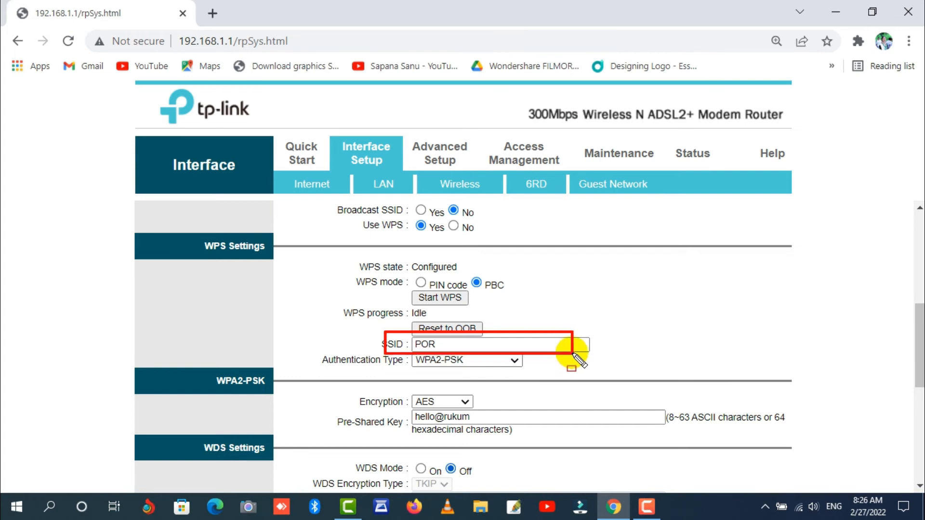
{"action": "key", "text": "Escape"}
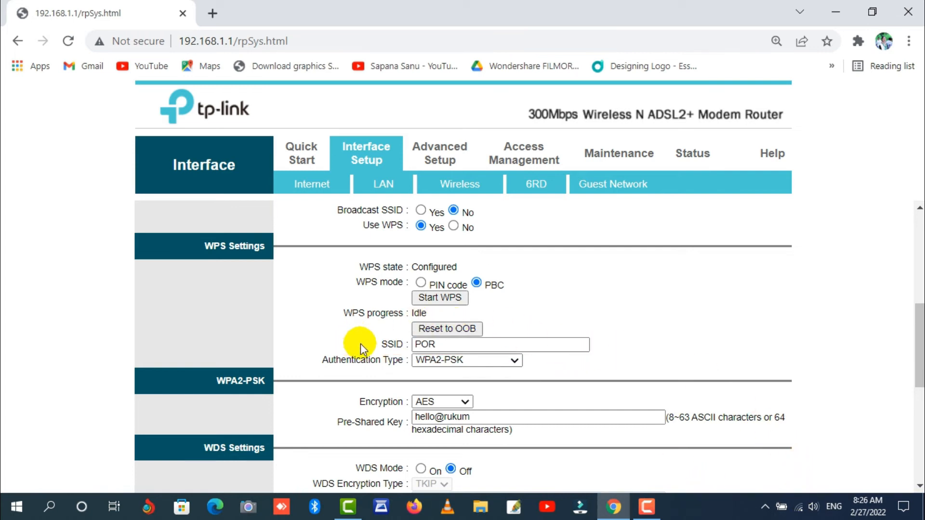
{"action": "mouse_move", "coordinate": [375, 333]}
{"action": "left_mouse_down"}
{"action": "mouse_move", "coordinate": [407, 358]}
{"action": "mouse_move", "coordinate": [603, 360]}
{"action": "left_mouse_up"}
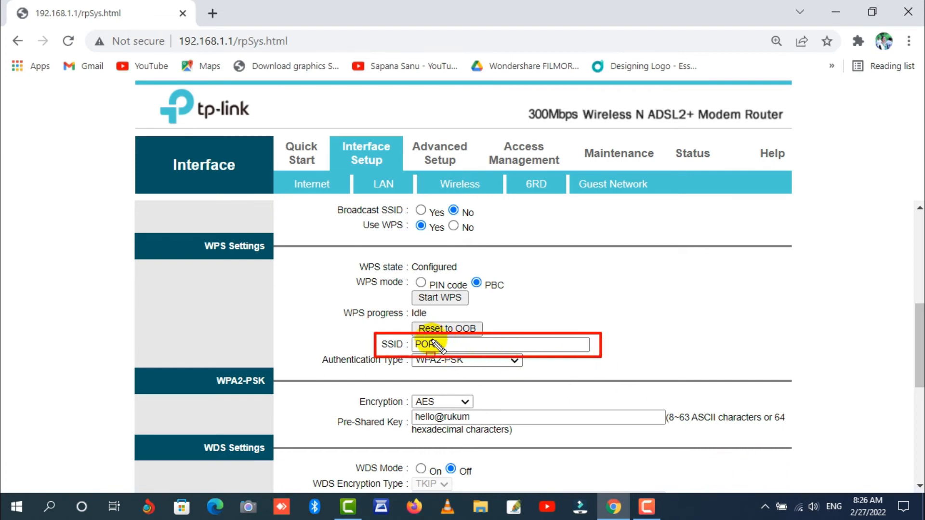
{"action": "key", "text": "Escape"}
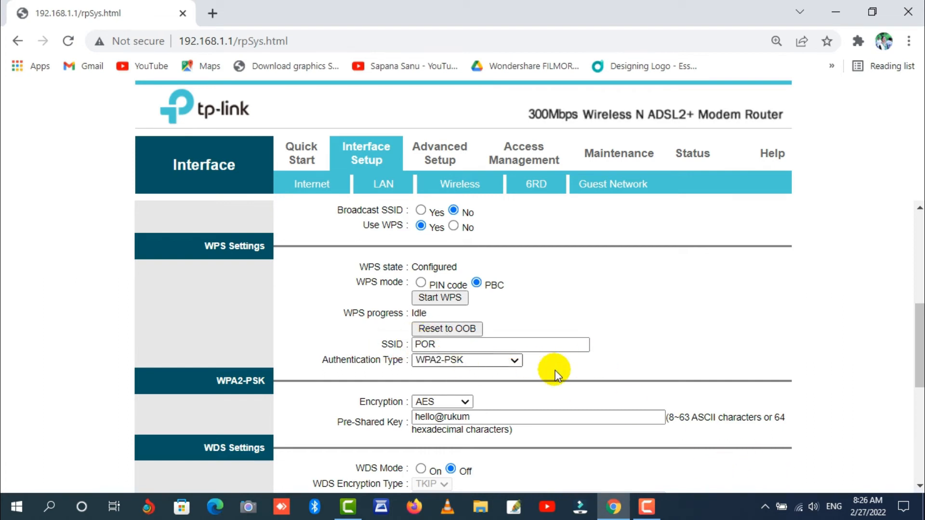
{"action": "left_click", "coordinate": [801, 514]}
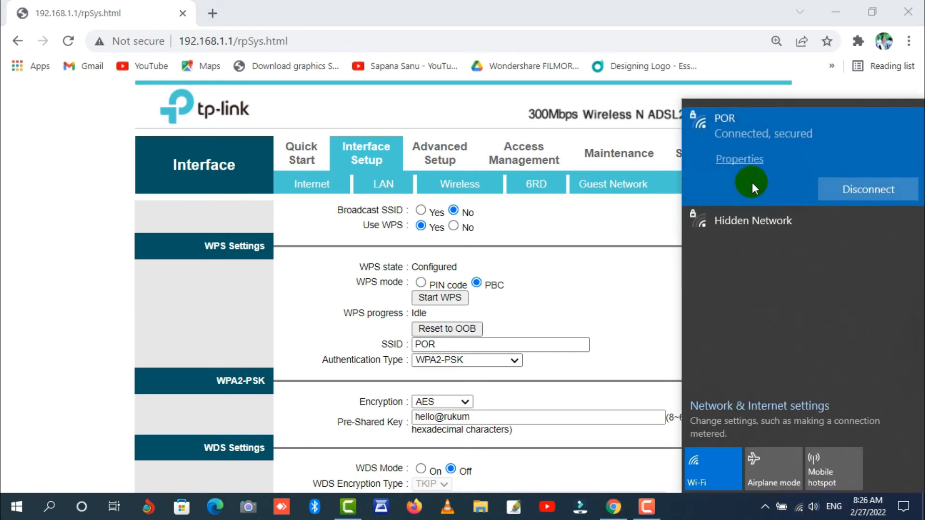
{"action": "mouse_move", "coordinate": [693, 108]}
{"action": "left_mouse_down"}
{"action": "mouse_move", "coordinate": [738, 123]}
{"action": "mouse_move", "coordinate": [745, 136]}
{"action": "left_mouse_up"}
{"action": "left_click_drag", "start_coordinate": [405, 334], "coordinate": [441, 353]}
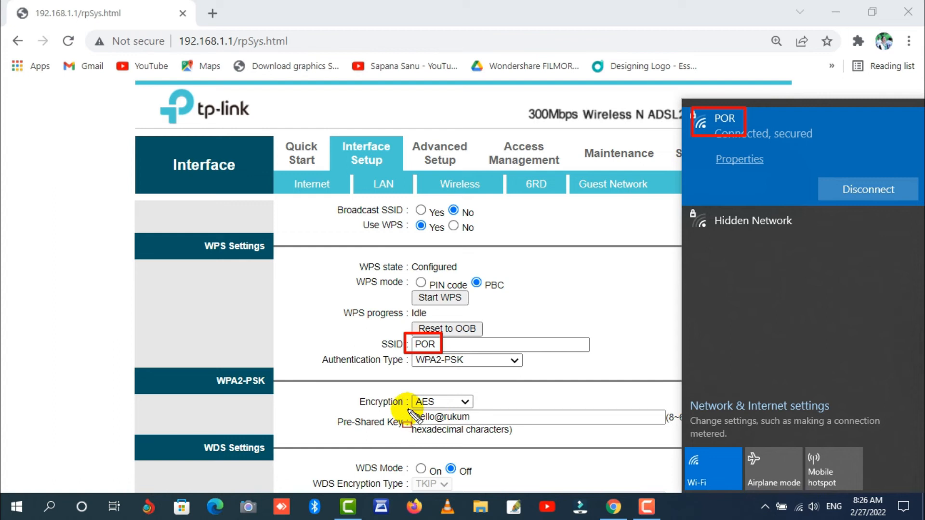
{"action": "left_click_drag", "start_coordinate": [409, 411], "coordinate": [486, 428]}
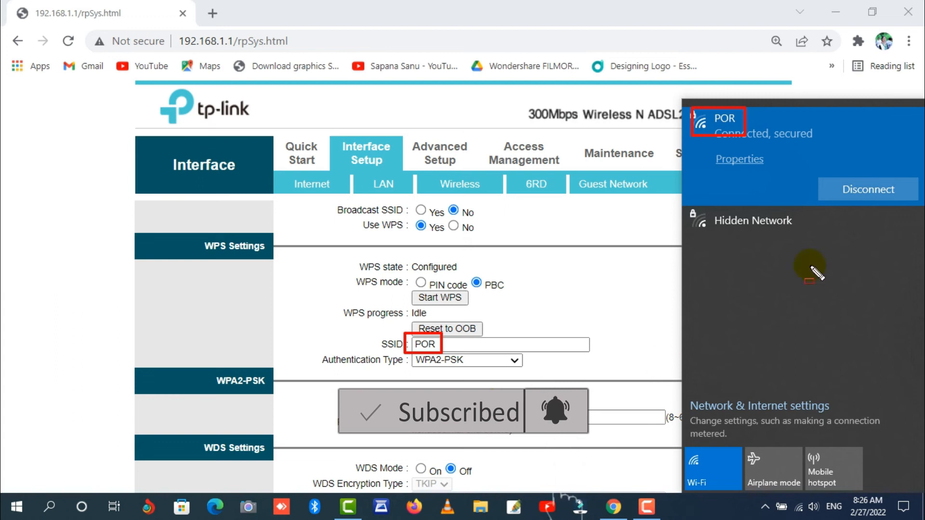
{"action": "left_click", "coordinate": [754, 158]}
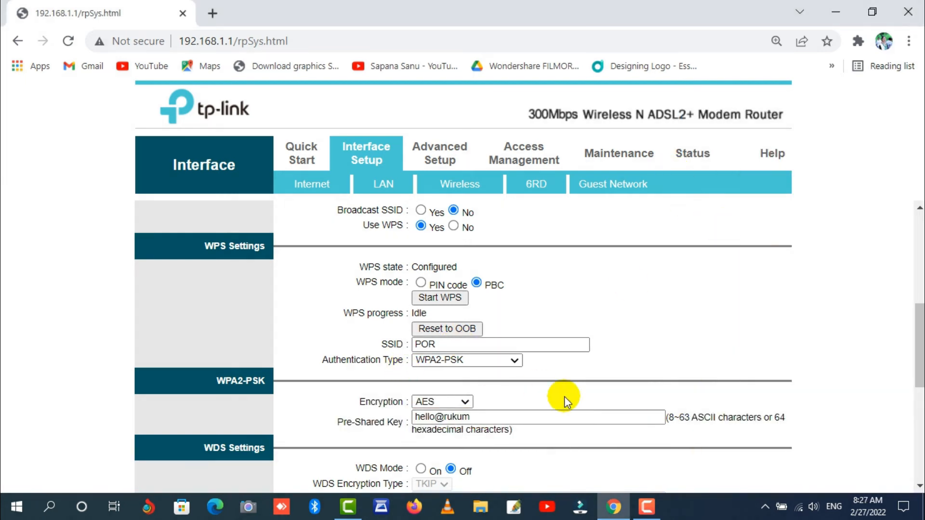
{"action": "scroll", "coordinate": [564, 398], "scroll_direction": "down", "scroll_amount": 3}
{"action": "scroll", "coordinate": [564, 399], "scroll_direction": "up", "scroll_amount": 1}
{"action": "scroll", "coordinate": [564, 397], "scroll_direction": "up", "scroll_amount": 1}
{"action": "scroll", "coordinate": [562, 398], "scroll_direction": "down", "scroll_amount": 1}
{"action": "left_click_drag", "start_coordinate": [413, 265], "coordinate": [457, 266]}
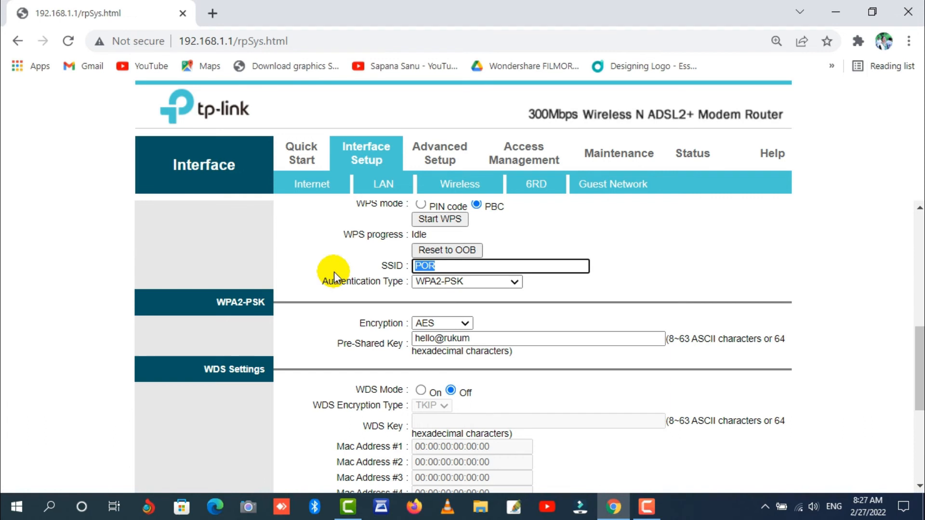
{"action": "type", "text": "O"}
{"action": "key", "text": "BackSpace"}
{"action": "type", "text": "adfasdfdsaf"}
{"action": "key", "text": "BackSpace"}
{"action": "key", "text": "BackSpace"}
{"action": "key", "text": "BackSpace"}
{"action": "key", "text": "BackSpace"}
{"action": "key", "text": "BackSpace"}
{"action": "key", "text": "BackSpace"}
{"action": "key", "text": "BackSpace"}
{"action": "key", "text": "BackSpace"}
{"action": "key", "text": "BackSpace"}
{"action": "key", "text": "BackSpace"}
{"action": "key", "text": "BackSpace"}
{"action": "type", "text": "Po"}
{"action": "key", "text": "BackSpace"}
{"action": "type", "text": "OR"}
{"action": "scroll", "coordinate": [502, 282], "scroll_direction": "up", "scroll_amount": 3}
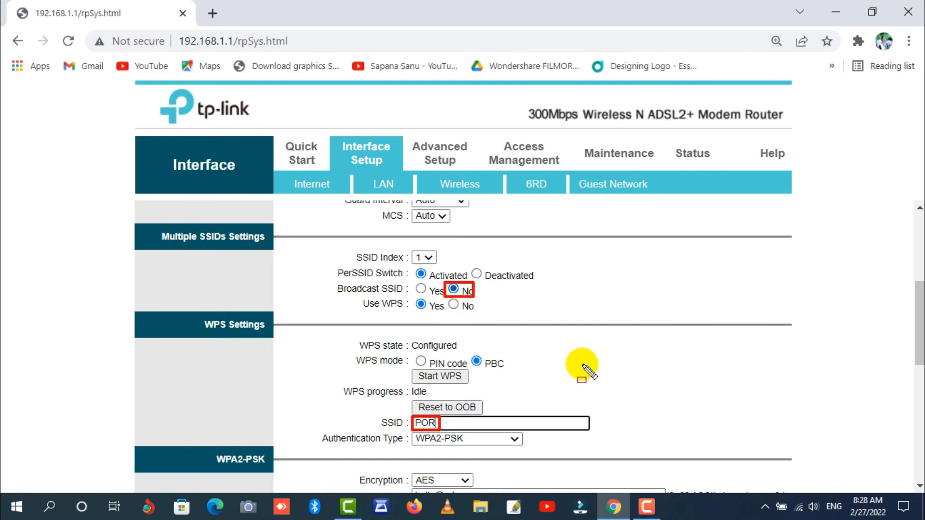
{"action": "key", "text": "Escape"}
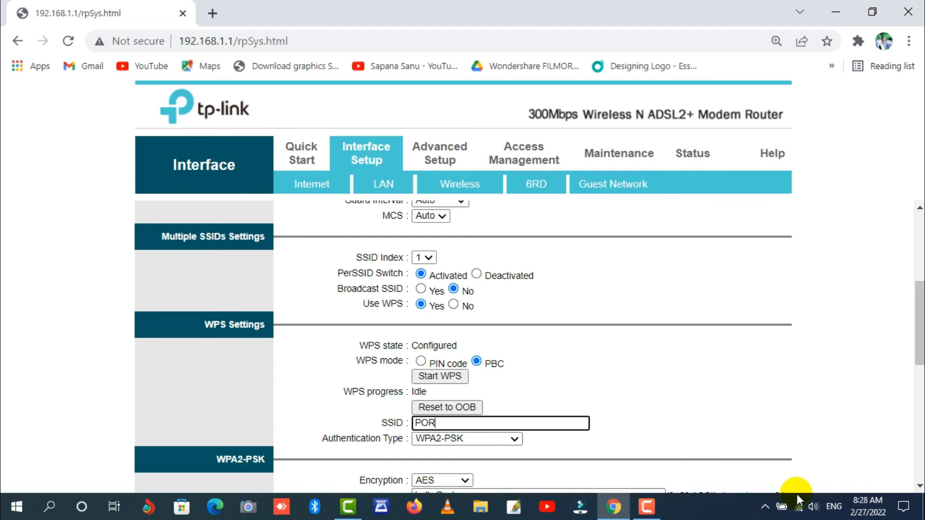
{"action": "left_click", "coordinate": [803, 508]}
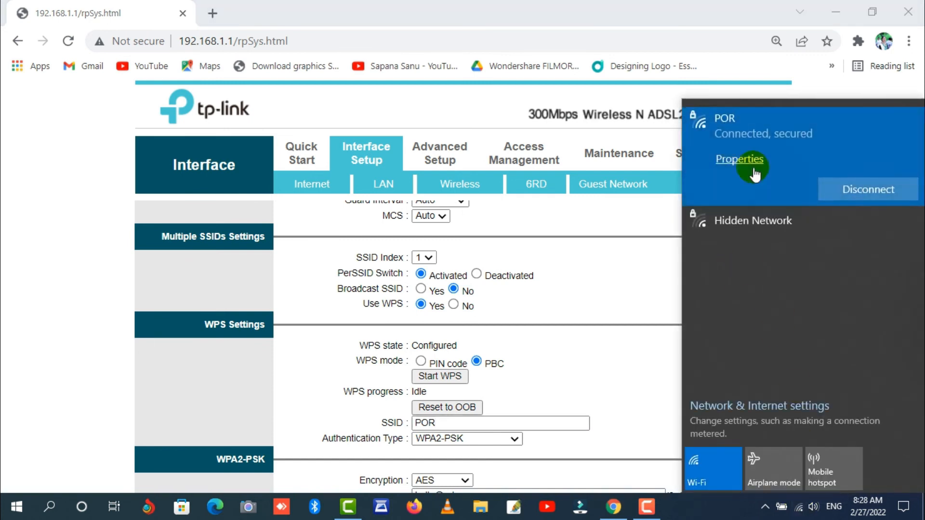
{"action": "left_click", "coordinate": [737, 224]}
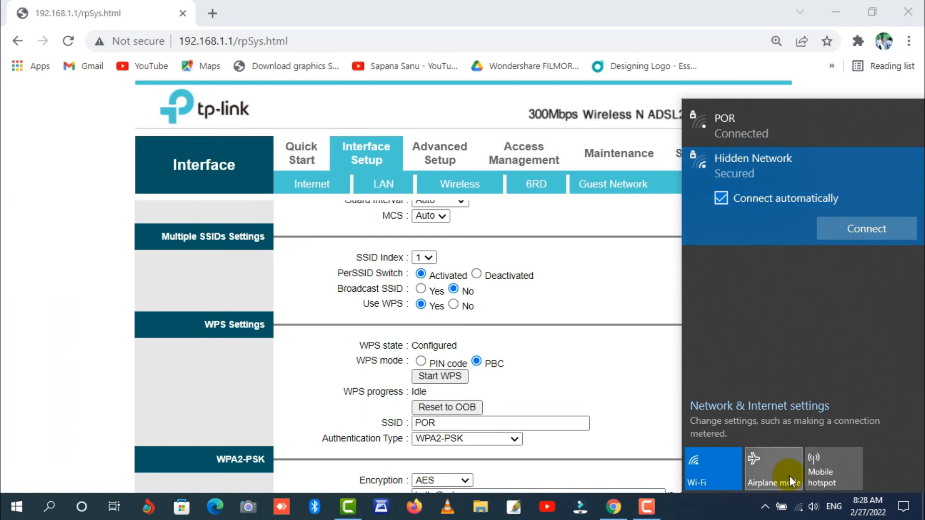
{"action": "left_click", "coordinate": [737, 511]}
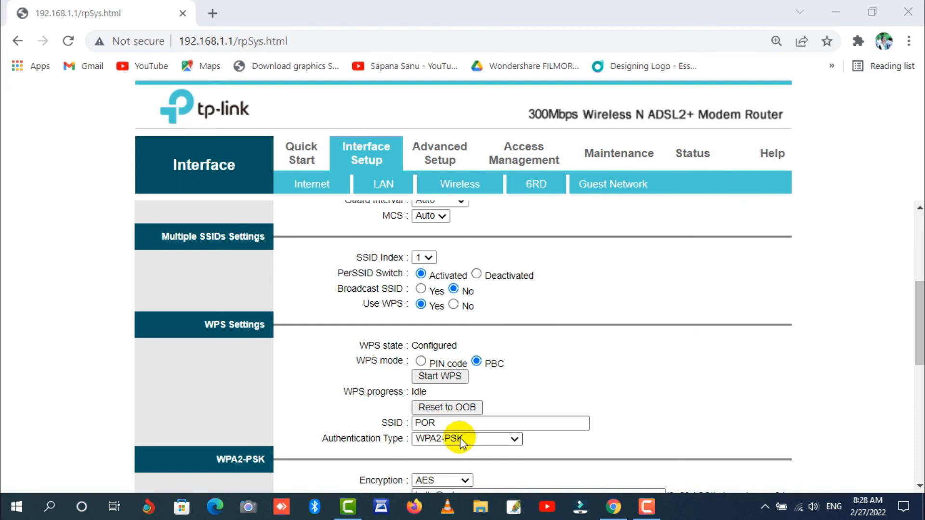
Overwrite the WPA2-PSK pre-shared key field with a newly typed key.
{"action": "scroll", "coordinate": [461, 440], "scroll_direction": "down", "scroll_amount": 3}
{"action": "key", "text": "ctrl+shift+d"}
{"action": "mouse_move", "coordinate": [409, 335]}
{"action": "left_mouse_down"}
{"action": "mouse_move", "coordinate": [504, 358]}
{"action": "mouse_move", "coordinate": [473, 339]}
{"action": "mouse_move", "coordinate": [373, 340]}
{"action": "left_mouse_up"}
{"action": "key", "text": "Escape"}
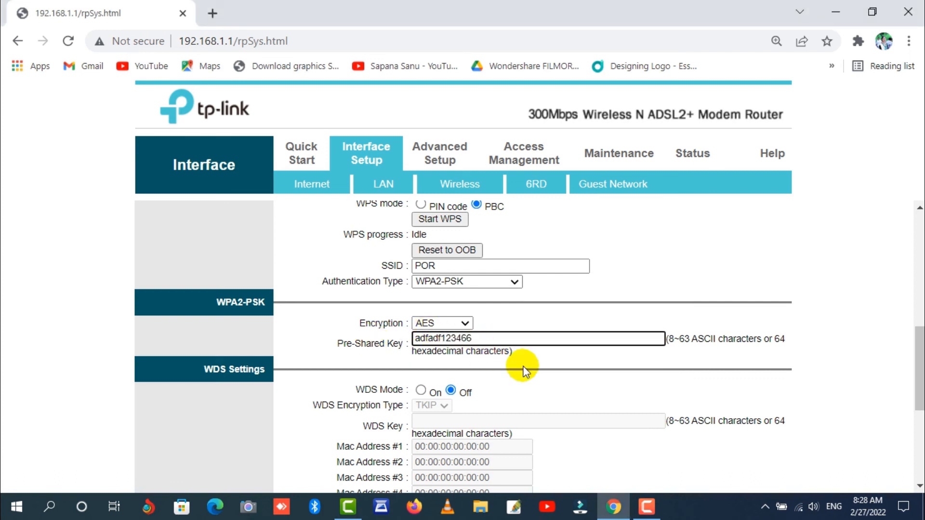
Scroll down the wireless security page to the SAVE button.
{"action": "scroll", "coordinate": [472, 353], "scroll_direction": "down", "scroll_amount": 5}
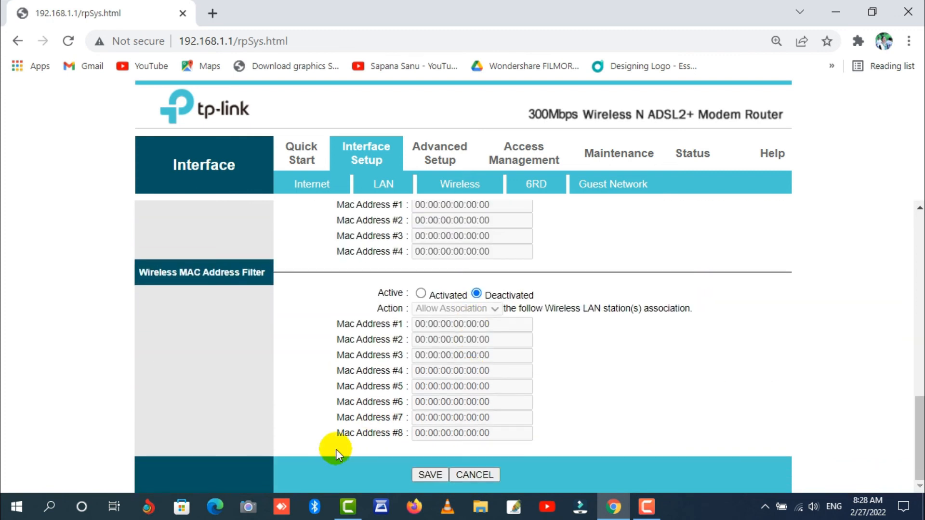
{"action": "left_click_drag", "start_coordinate": [388, 458], "coordinate": [457, 495]}
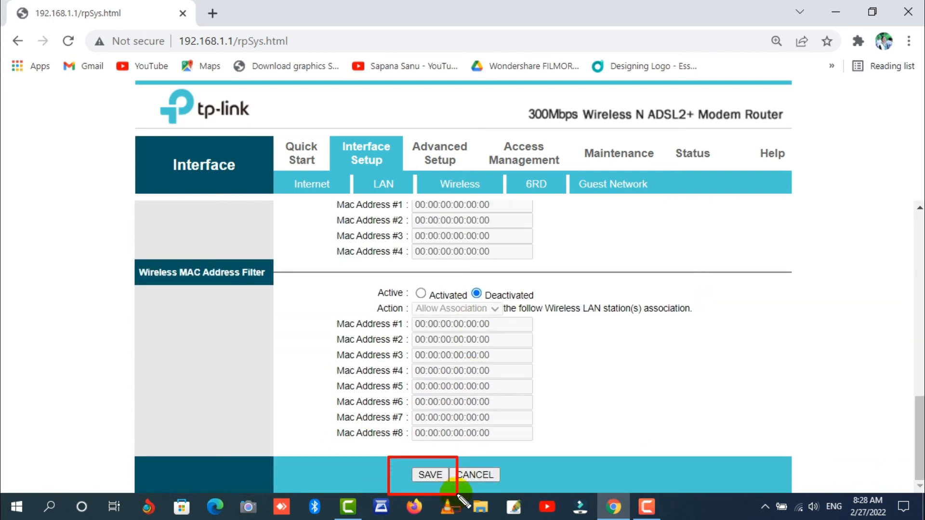
{"action": "key", "text": "Escape"}
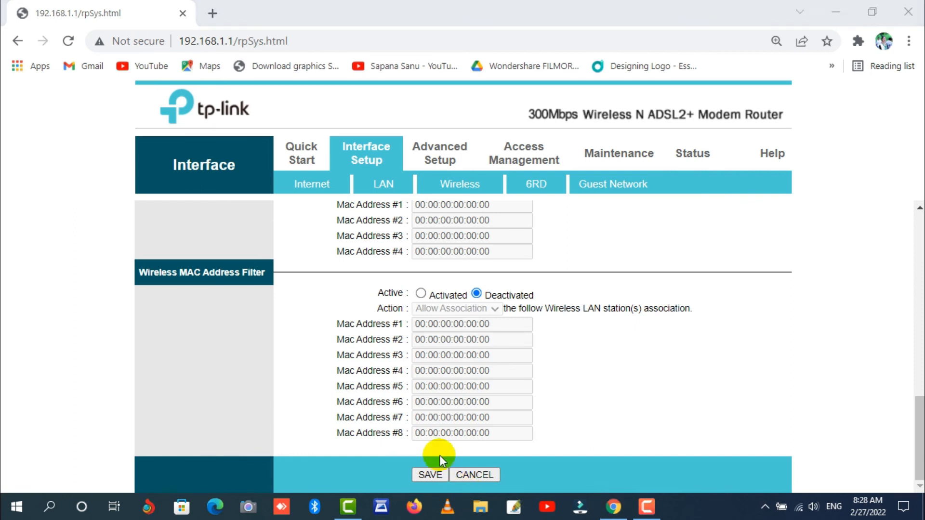
Check the available wireless networks in the Wi-Fi flyout.
{"action": "left_click", "coordinate": [800, 508]}
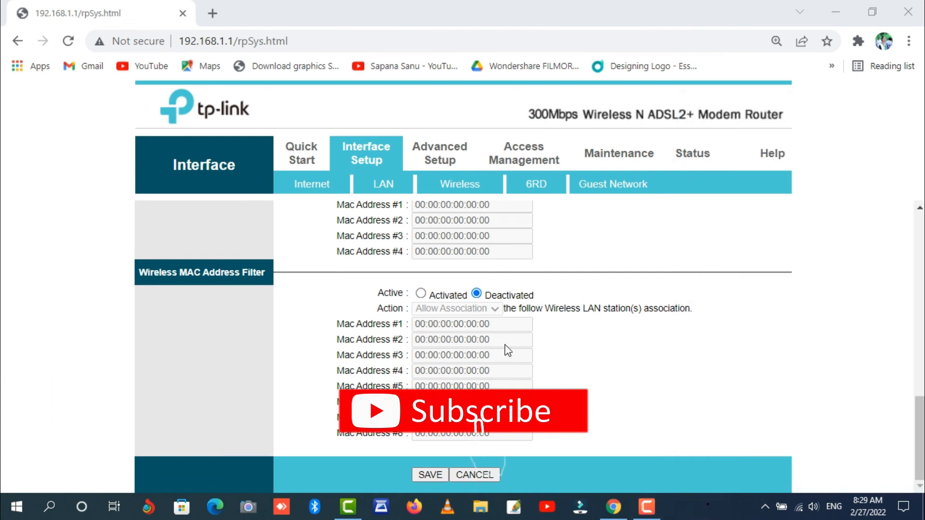
{"action": "scroll", "coordinate": [507, 349], "scroll_direction": "up", "scroll_amount": 3}
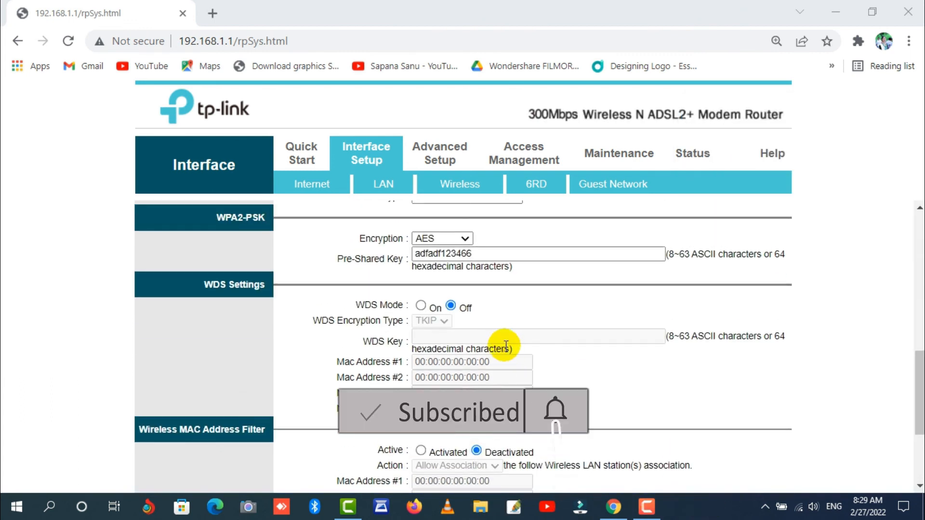
{"action": "scroll", "coordinate": [506, 349], "scroll_direction": "up", "scroll_amount": 3}
{"action": "scroll", "coordinate": [491, 308], "scroll_direction": "down", "scroll_amount": 3}
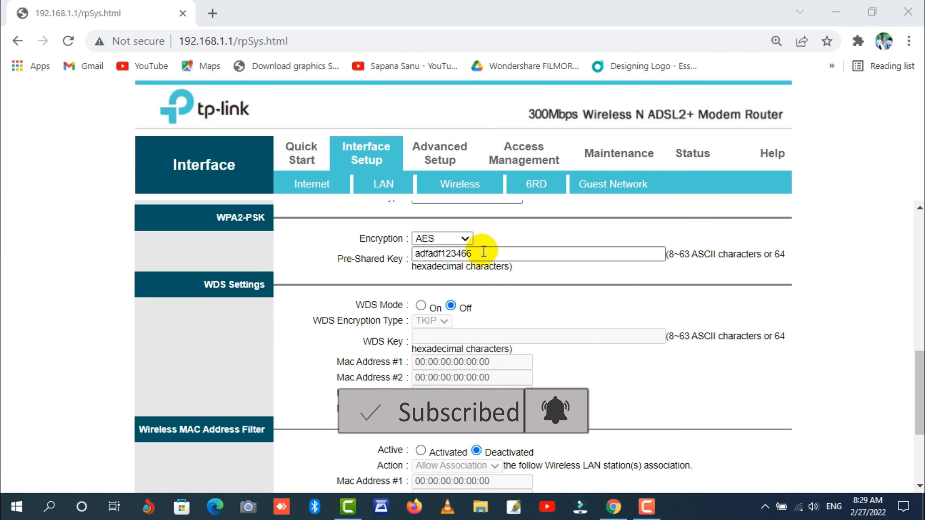
Select the pre-shared key field's contents and retype the original key.
{"action": "double_click", "coordinate": [541, 253]}
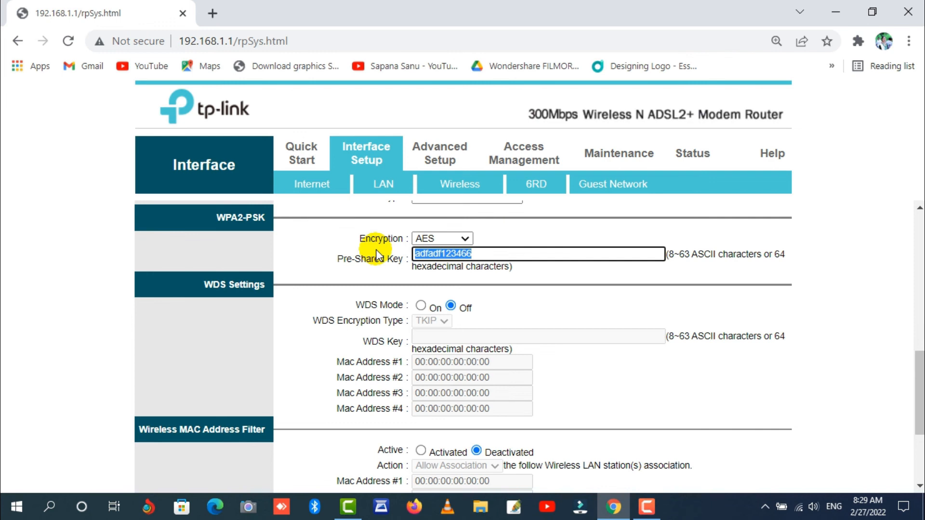
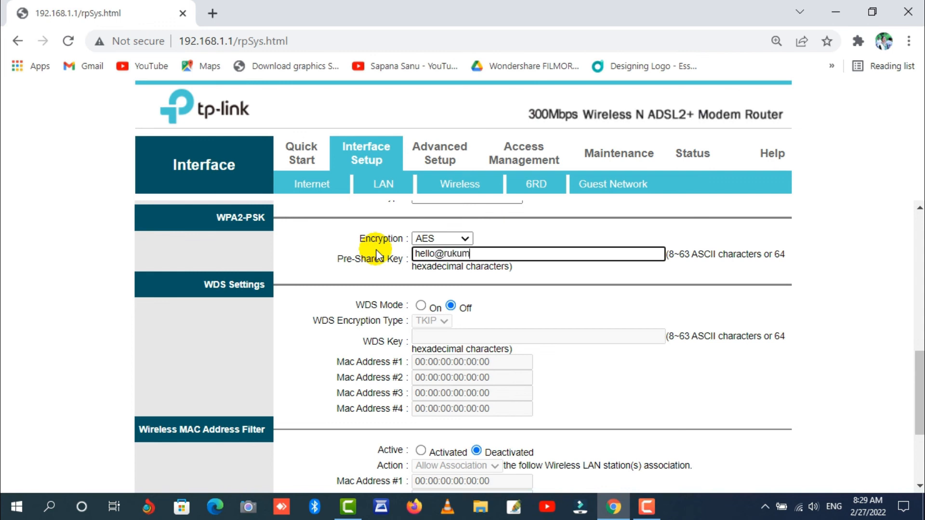
{"action": "scroll", "coordinate": [690, 354], "scroll_direction": "down", "scroll_amount": 3}
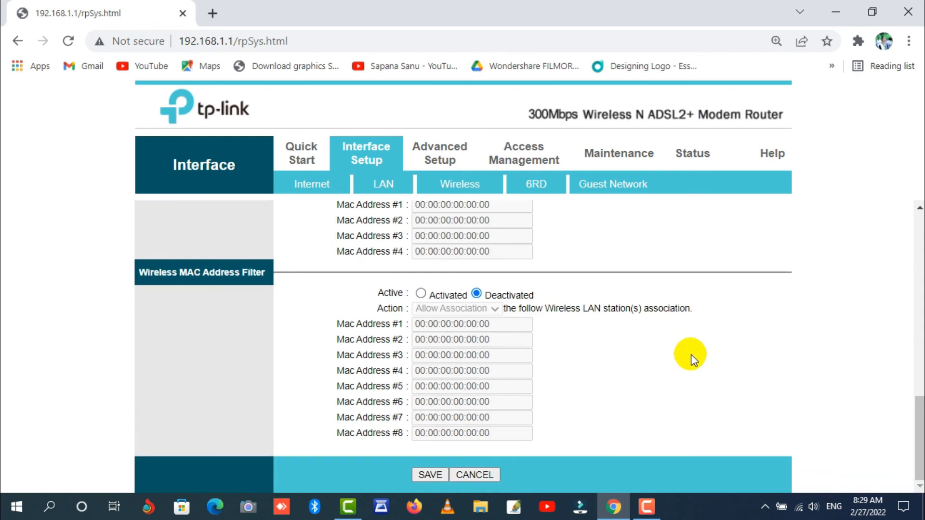
Scroll back to the top and open the Maintenance tab, landing on the login page.
{"action": "scroll", "coordinate": [588, 417], "scroll_direction": "up", "scroll_amount": 5}
{"action": "scroll", "coordinate": [589, 417], "scroll_direction": "up", "scroll_amount": 5}
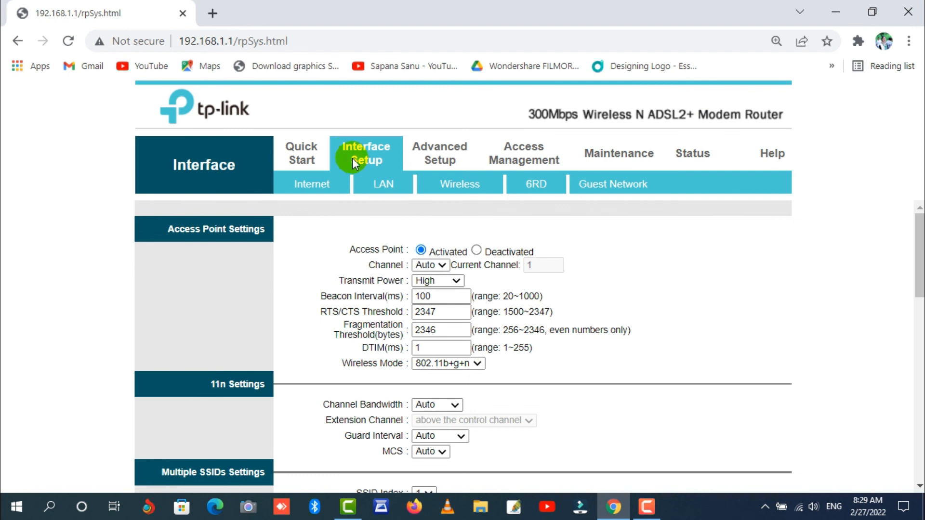
{"action": "left_click", "coordinate": [627, 157]}
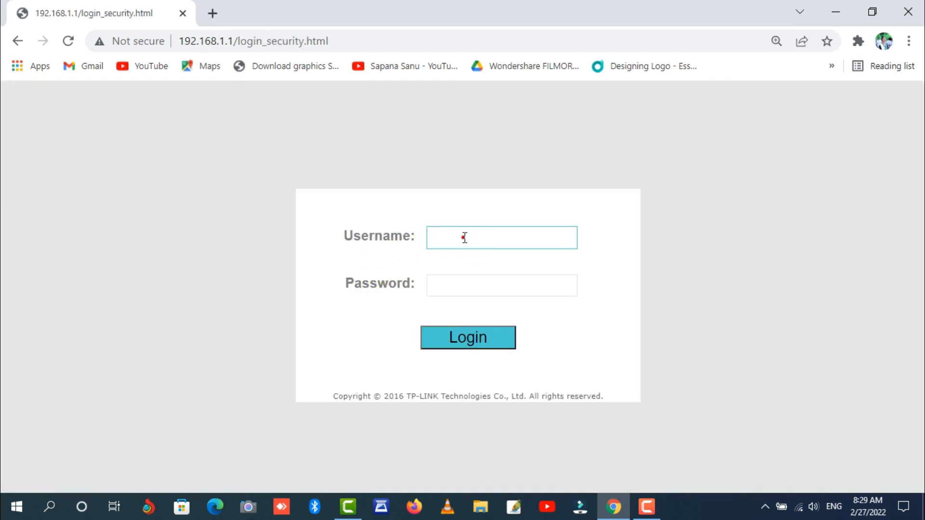
Log in with the router's username and password to reach the Status page.
{"action": "type", "text": "admin"}
{"action": "key", "text": "Tab"}
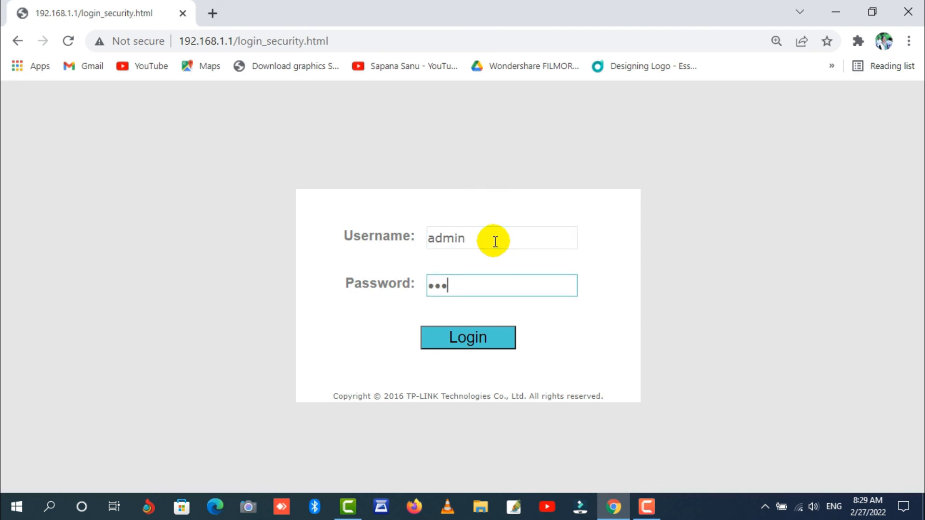
{"action": "key", "text": "Return"}
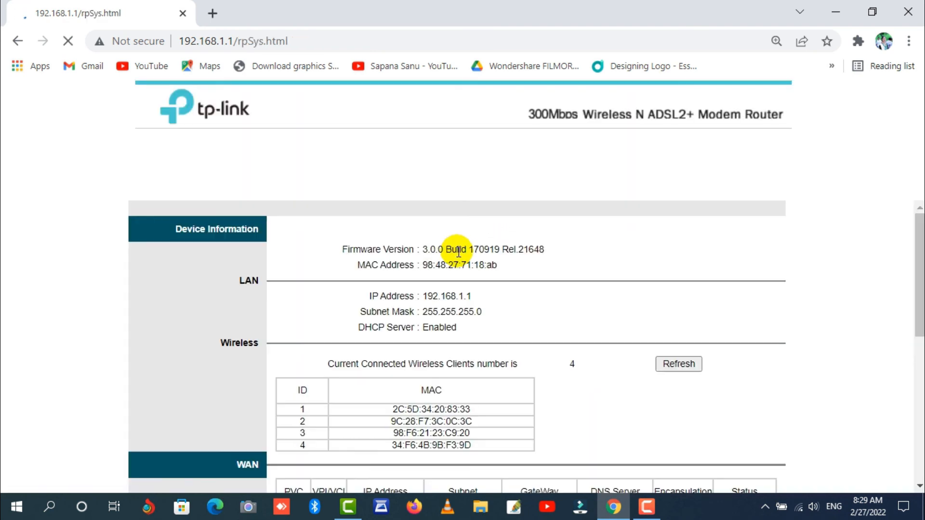
Open the Maintenance tab's Administrator page with username admin.
{"action": "scroll", "coordinate": [490, 304], "scroll_direction": "down", "scroll_amount": 3}
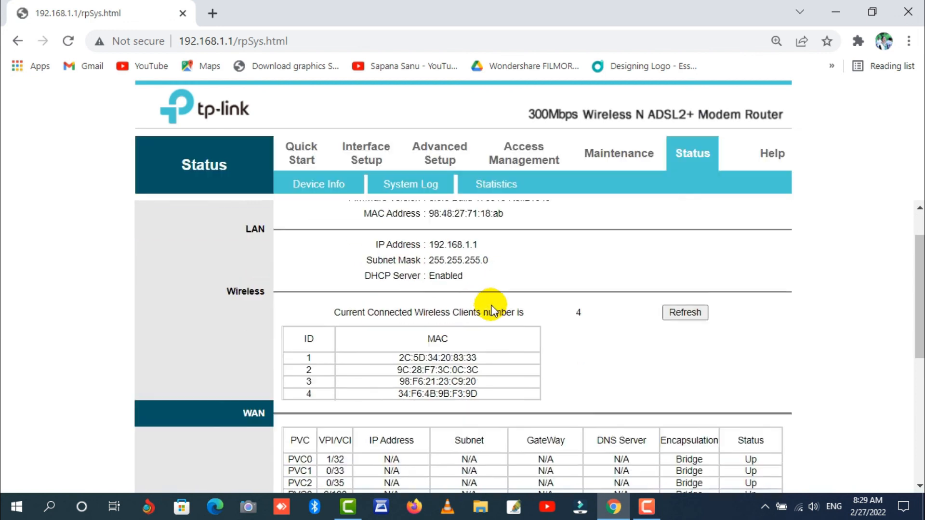
{"action": "scroll", "coordinate": [326, 370], "scroll_direction": "up", "scroll_amount": 2}
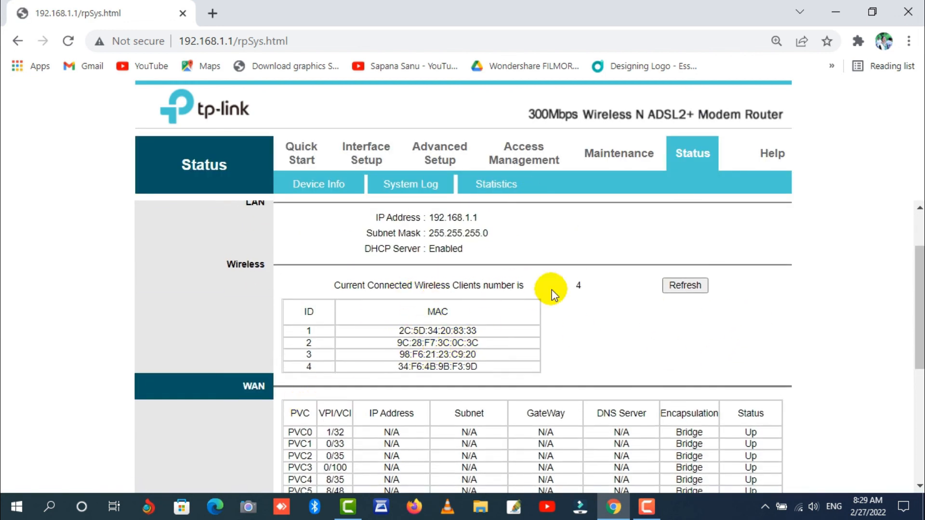
{"action": "scroll", "coordinate": [559, 299], "scroll_direction": "up", "scroll_amount": 2}
{"action": "left_click", "coordinate": [616, 153]}
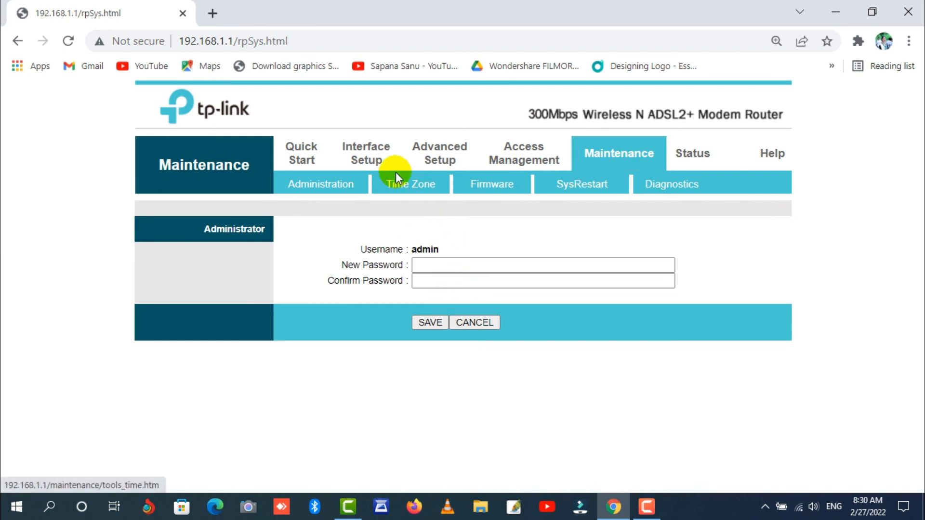
Open Maintenance > SysRestart with the restart option left on Current Settings.
{"action": "left_click", "coordinate": [596, 188]}
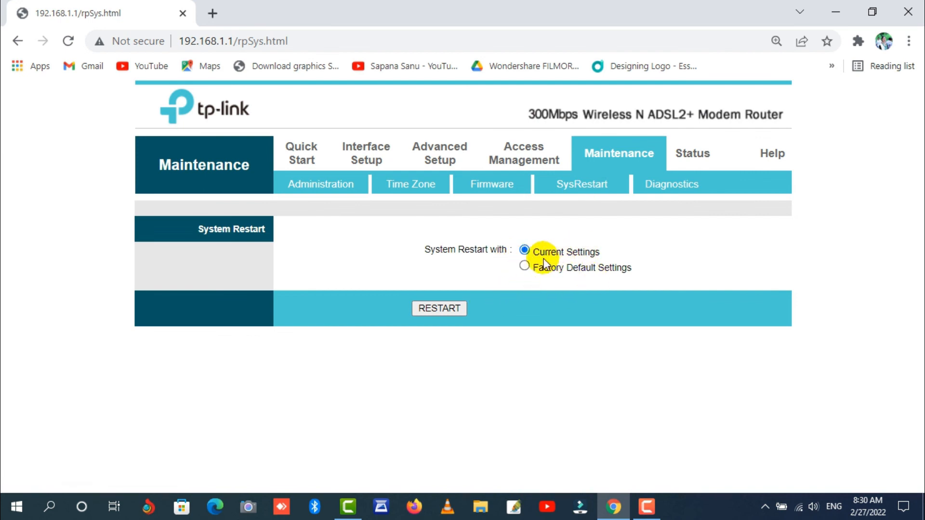
{"action": "mouse_move", "coordinate": [516, 260]}
{"action": "left_mouse_down"}
{"action": "mouse_move", "coordinate": [671, 290]}
{"action": "mouse_move", "coordinate": [643, 283]}
{"action": "left_mouse_up"}
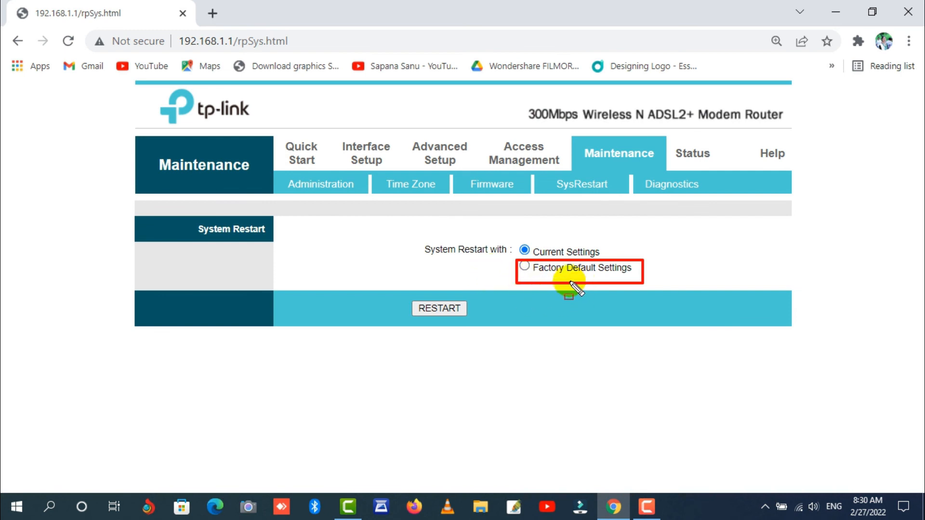
{"action": "key", "text": "Escape"}
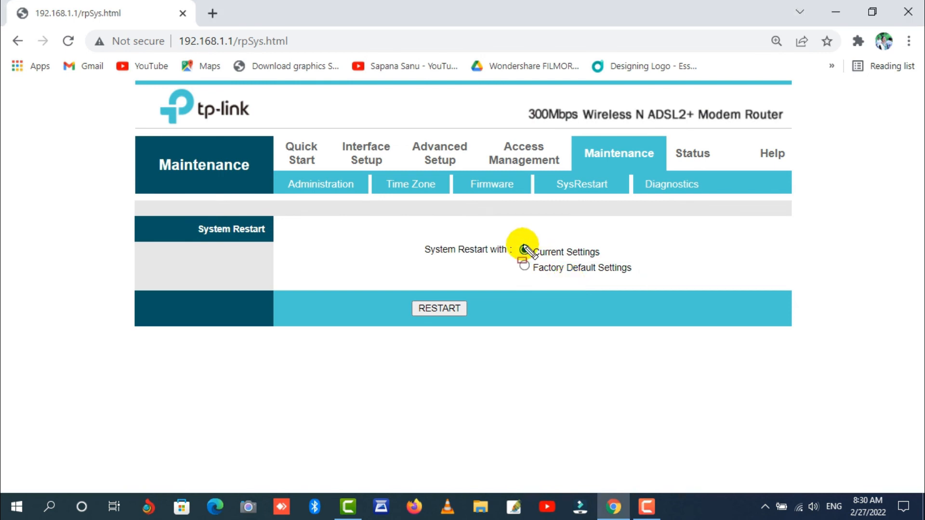
{"action": "mouse_move", "coordinate": [509, 237]}
{"action": "left_mouse_down"}
{"action": "mouse_move", "coordinate": [576, 264]}
{"action": "mouse_move", "coordinate": [610, 263]}
{"action": "left_mouse_up"}
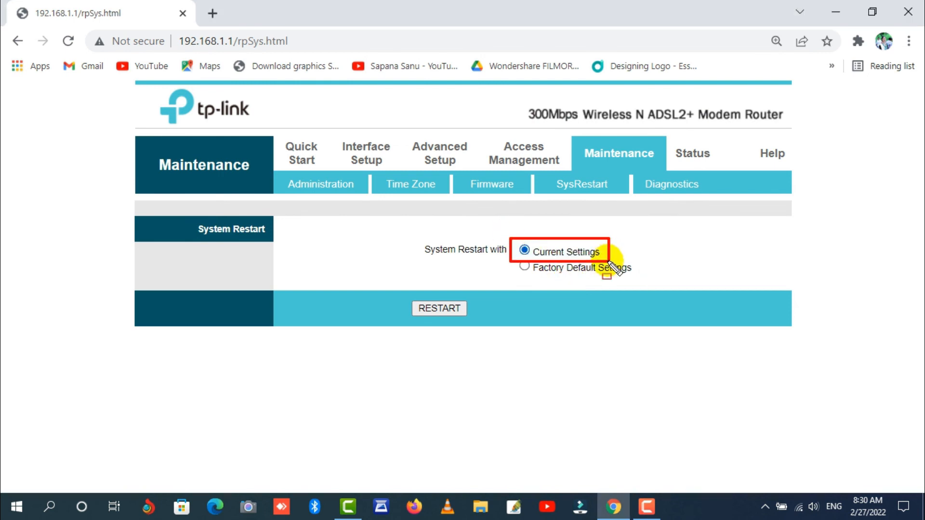
{"action": "mouse_move", "coordinate": [399, 297]}
{"action": "left_mouse_down"}
{"action": "mouse_move", "coordinate": [520, 347]}
{"action": "mouse_move", "coordinate": [493, 338]}
{"action": "left_mouse_up"}
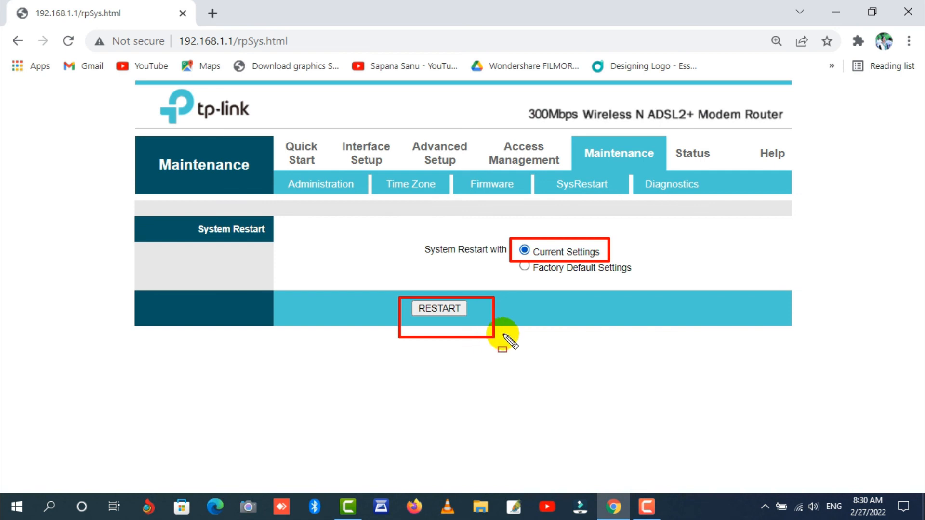
{"action": "key", "text": "Escape"}
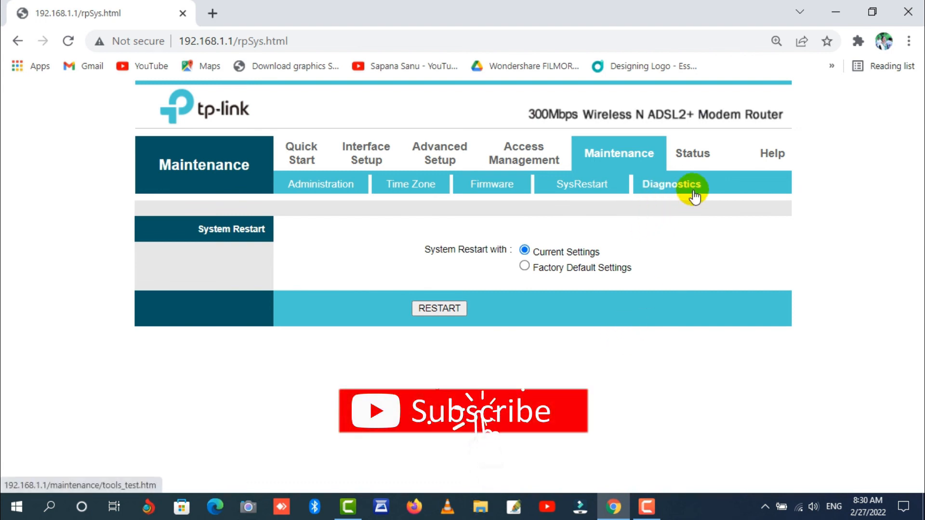
{"action": "key", "text": "ctrl+shift+d"}
{"action": "left_click_drag", "start_coordinate": [666, 154], "coordinate": [657, 148]}
{"action": "key", "text": "Escape"}
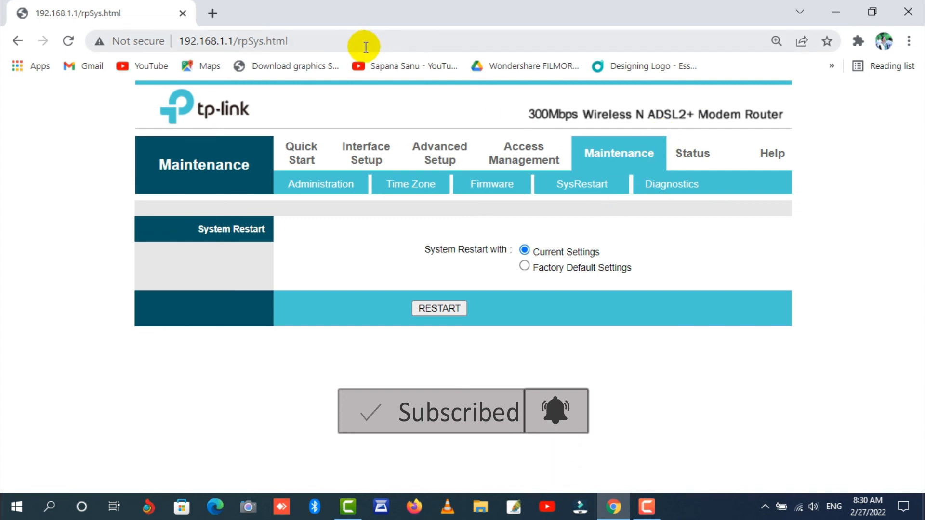